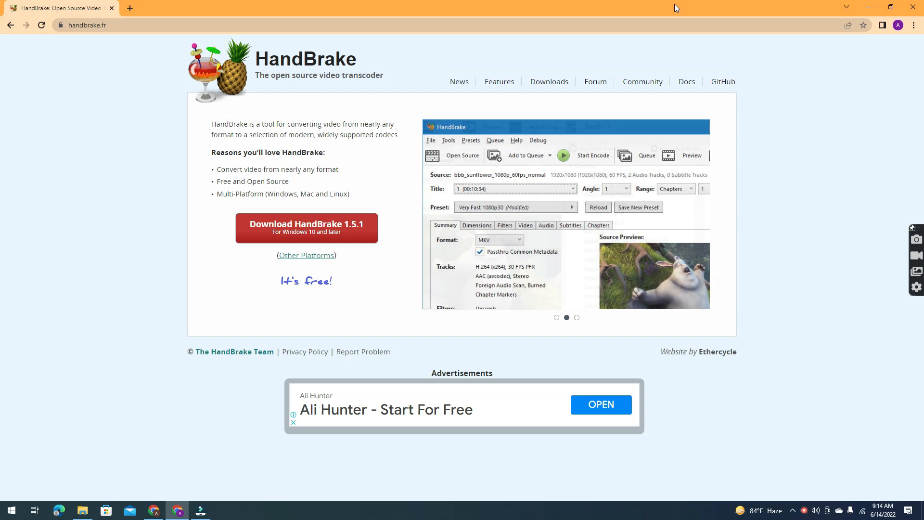
- Open the Features page of the HandBrake website
left_click(499, 84)
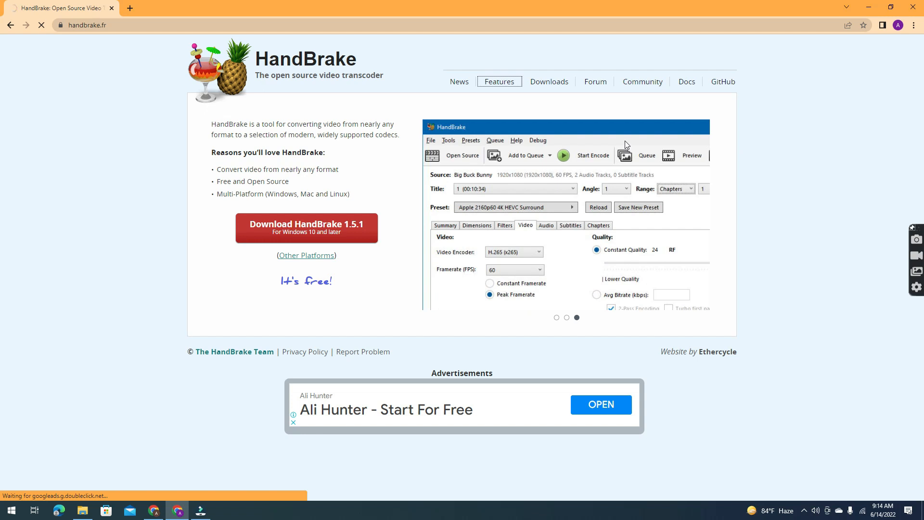
right_click(498, 86)
left_click(510, 94)
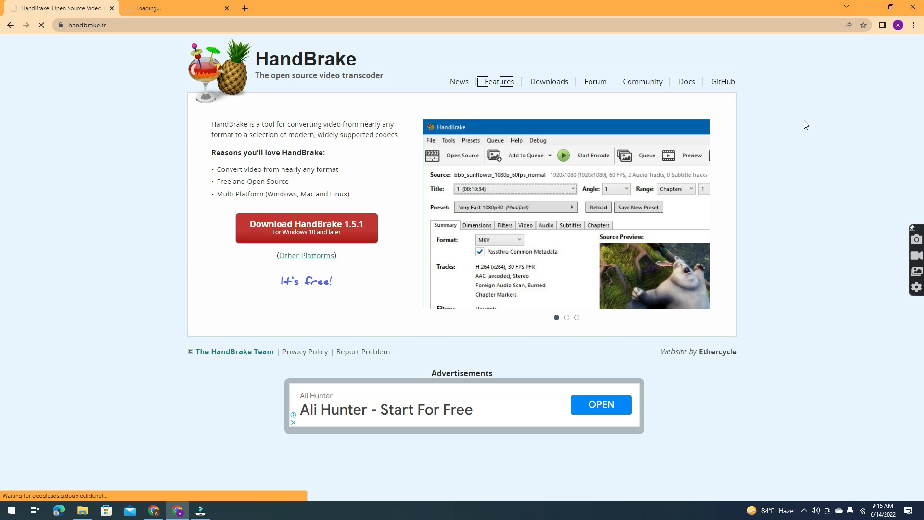
left_click(866, 515)
left_click(866, 515)
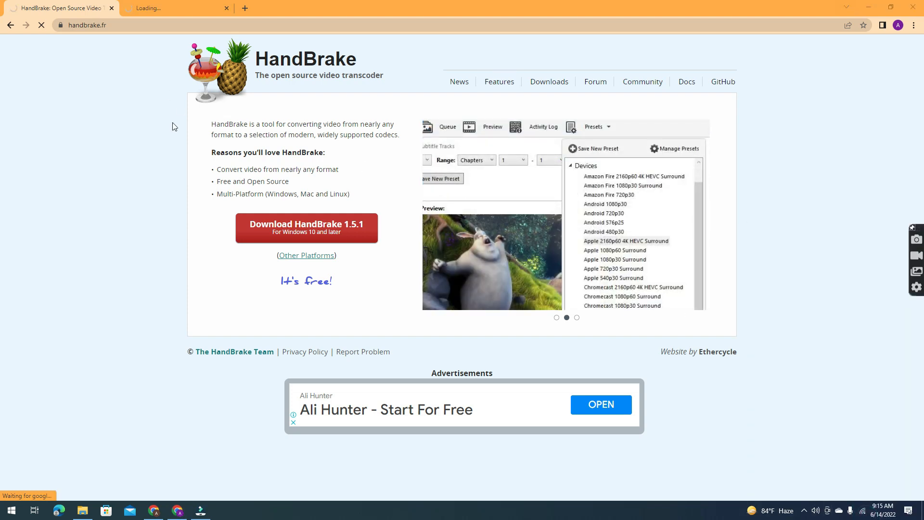
left_click(172, 4)
left_click(75, 12)
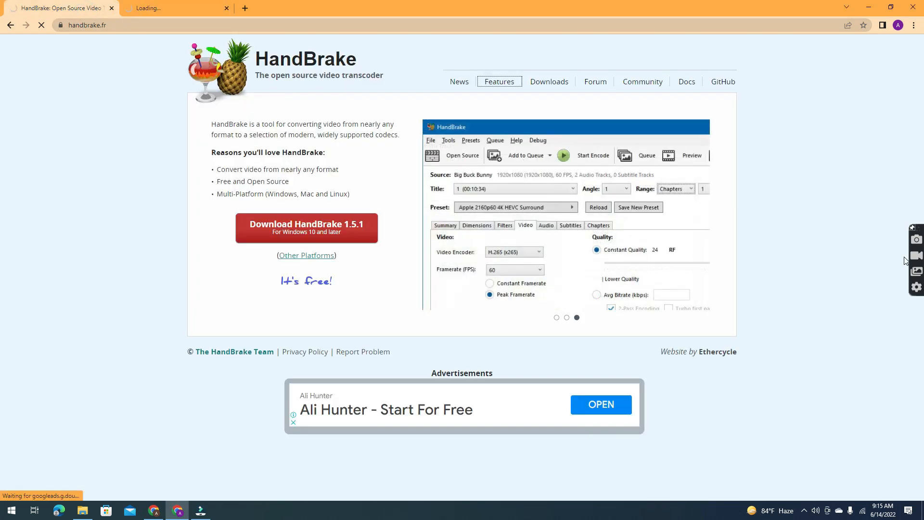
key("Return")
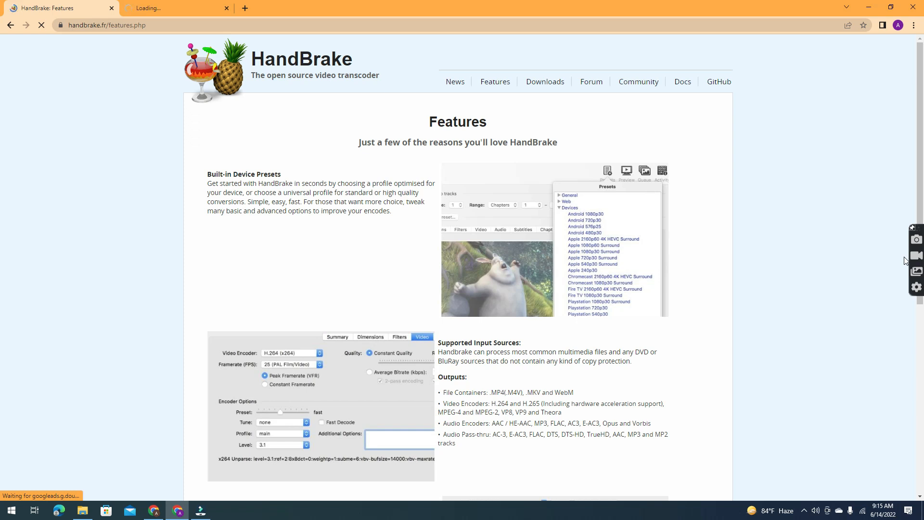
- Read through the Features page, covering device presets, supported input sources, output formats, additional features and licensing
scroll(730, 220, "down", 5)
scroll(724, 227, "down", 3)
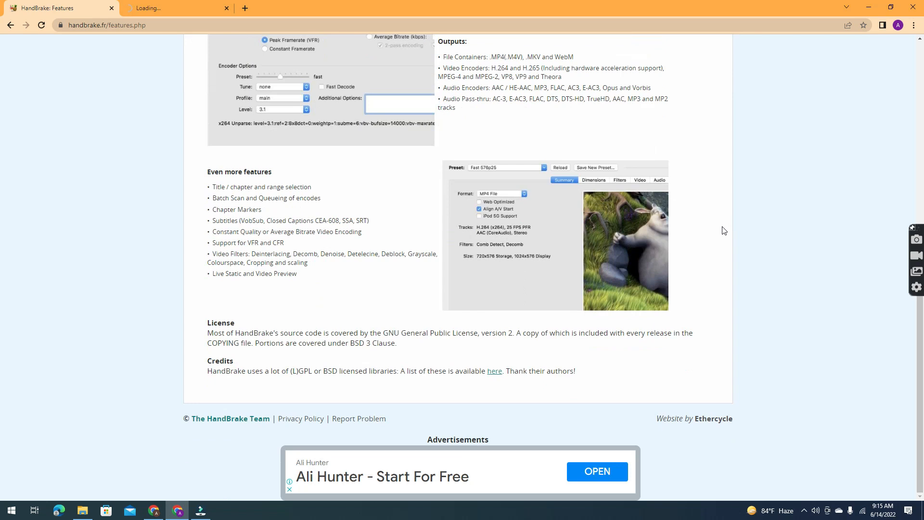
scroll(729, 232, "up", 10)
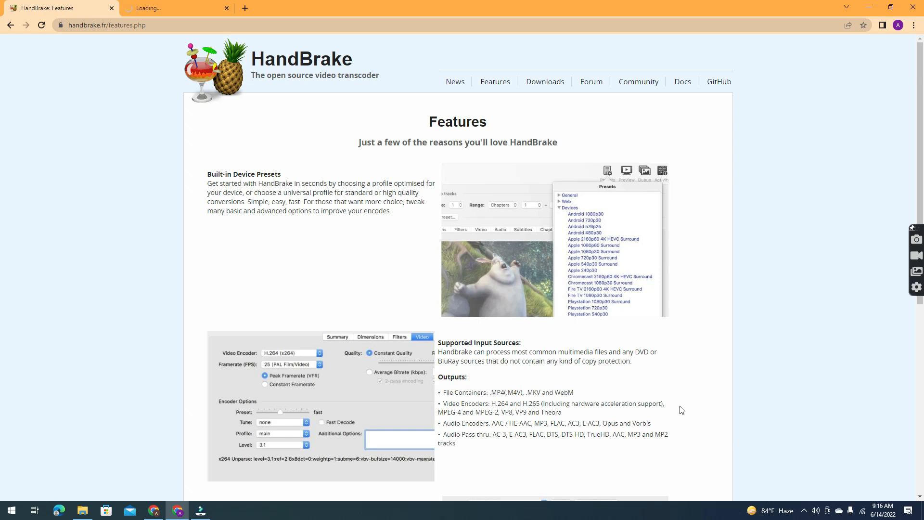
scroll(693, 404, "down", 5)
scroll(638, 168, "up", 1)
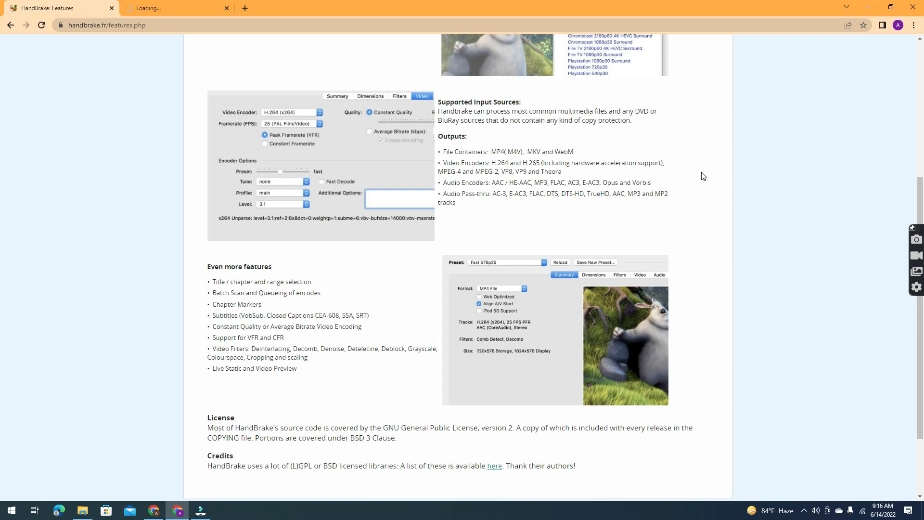
scroll(703, 176, "down", 2)
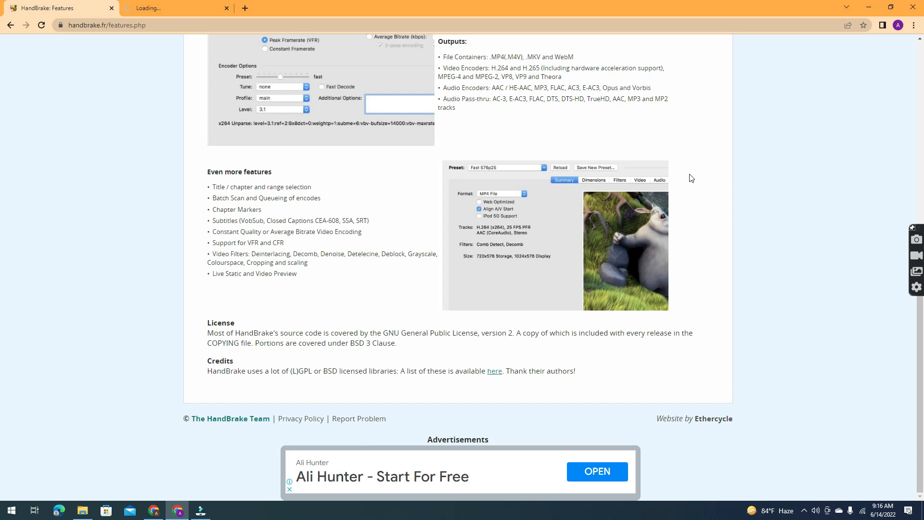
scroll(548, 332, "up", 6)
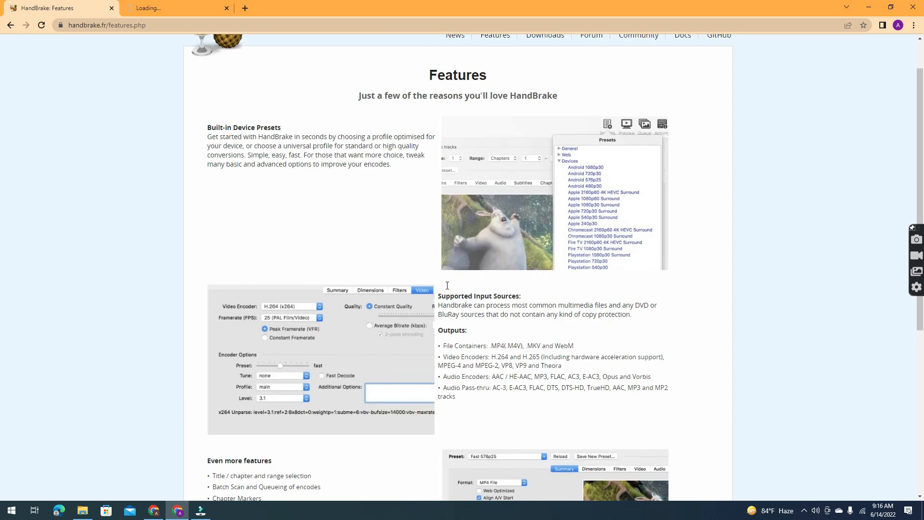
scroll(320, 220, "up", 1)
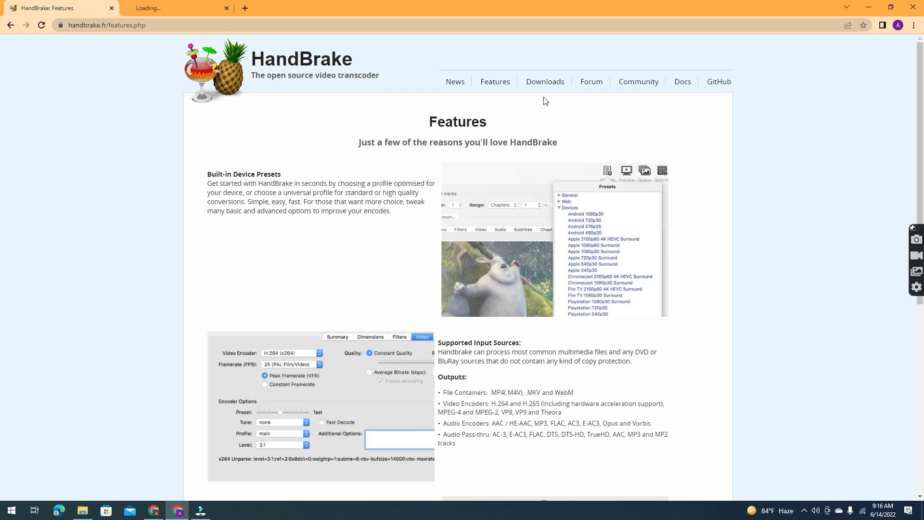
- Close the extra tab that is still loading and request the website's Downloads page
left_click(226, 8)
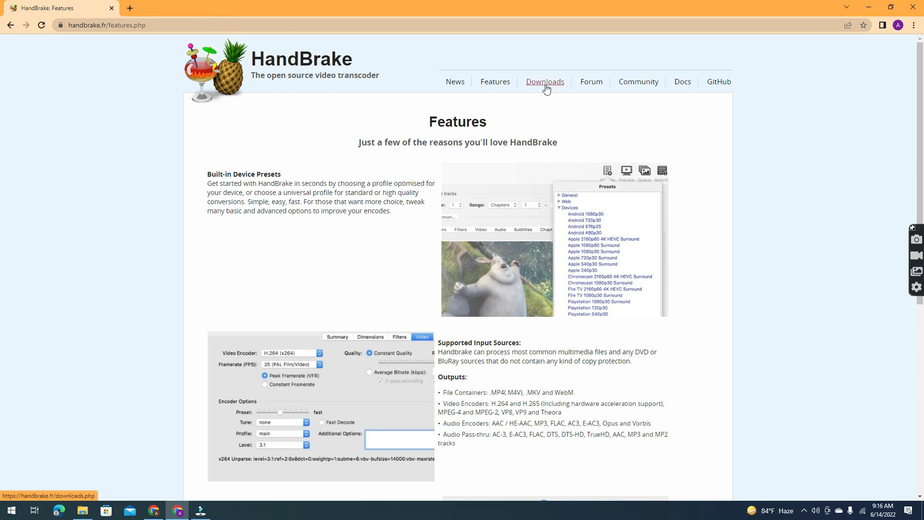
left_click(546, 85)
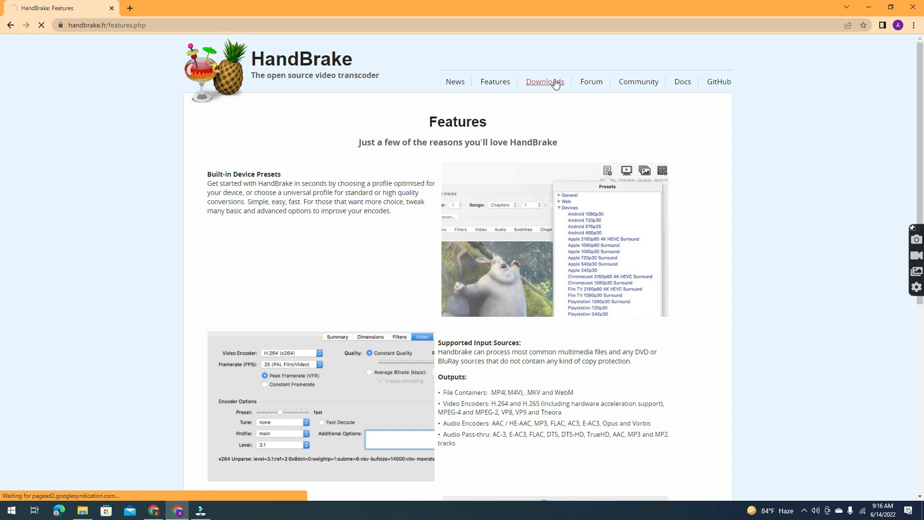
- Switch to File Explorer, open the Downloads folder and select the HandBrake-1.5.1-x86_64-Win_GUI installer
left_click(81, 512)
left_click(39, 80)
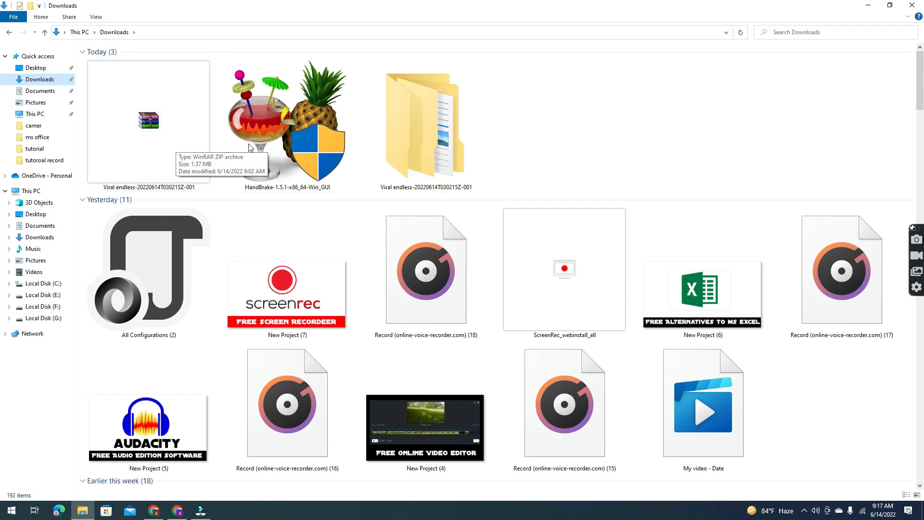
left_click(299, 131)
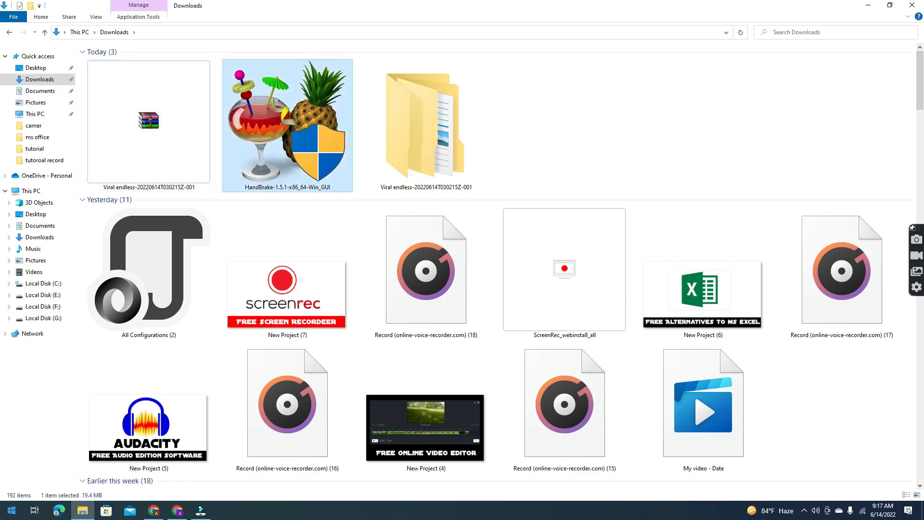
- Launch the installed HandBrake application and allow it to check for updates automatically
left_click(11, 510)
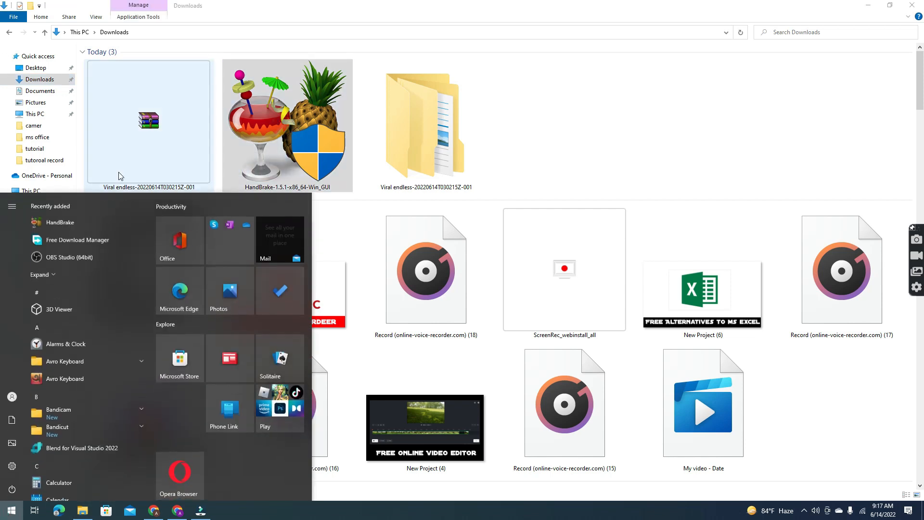
left_click(72, 227)
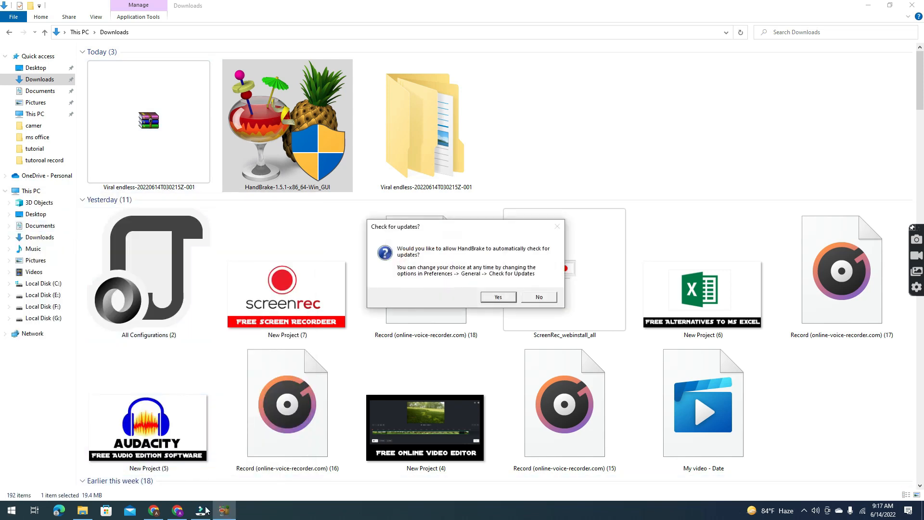
left_click(497, 297)
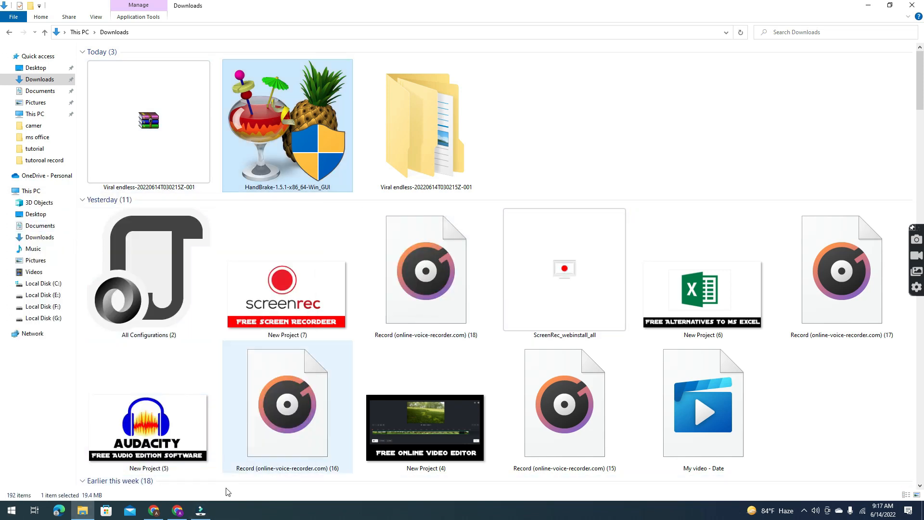
- Bring HandBrake's Source Selection window to the front and maximize it
left_click(199, 515)
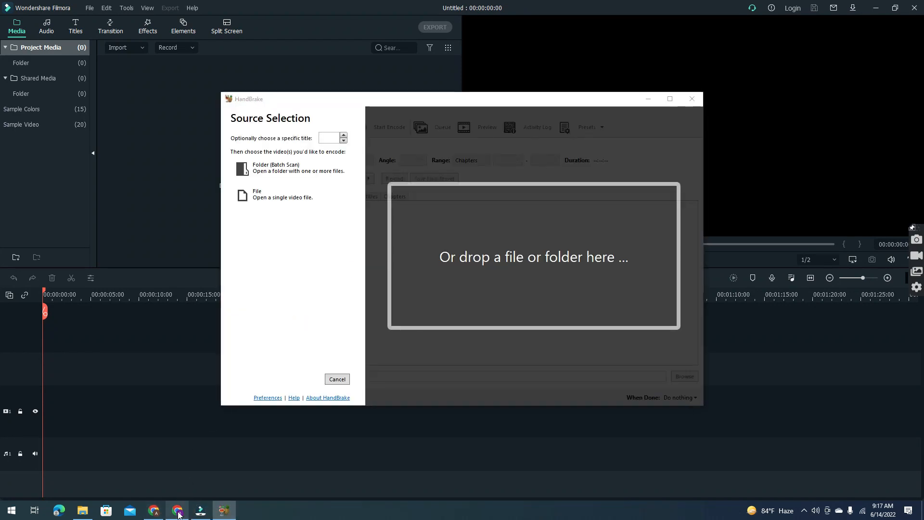
left_click(177, 510)
left_click(224, 511)
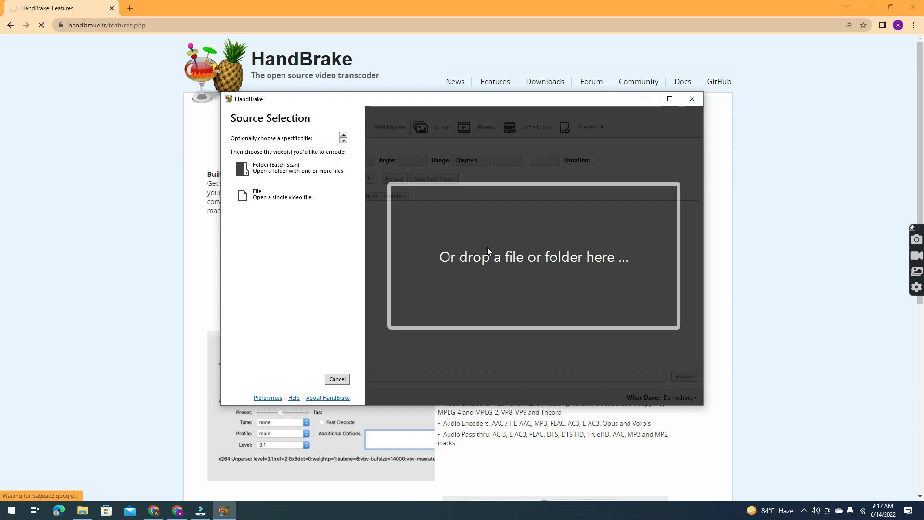
left_click(669, 99)
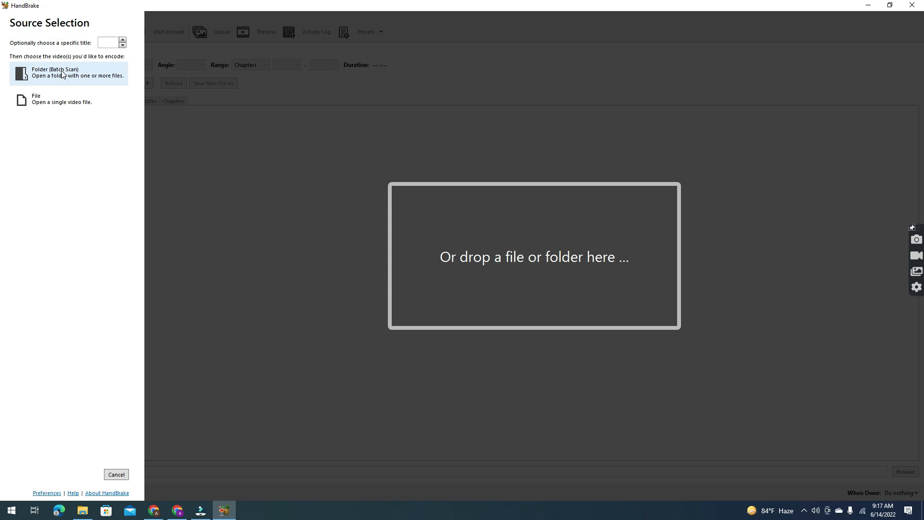
left_click(64, 110)
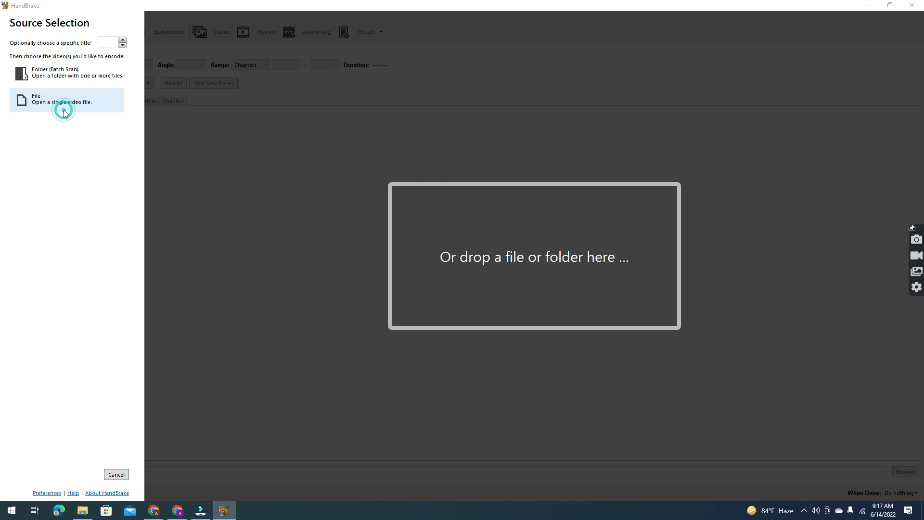
double_click(384, 152)
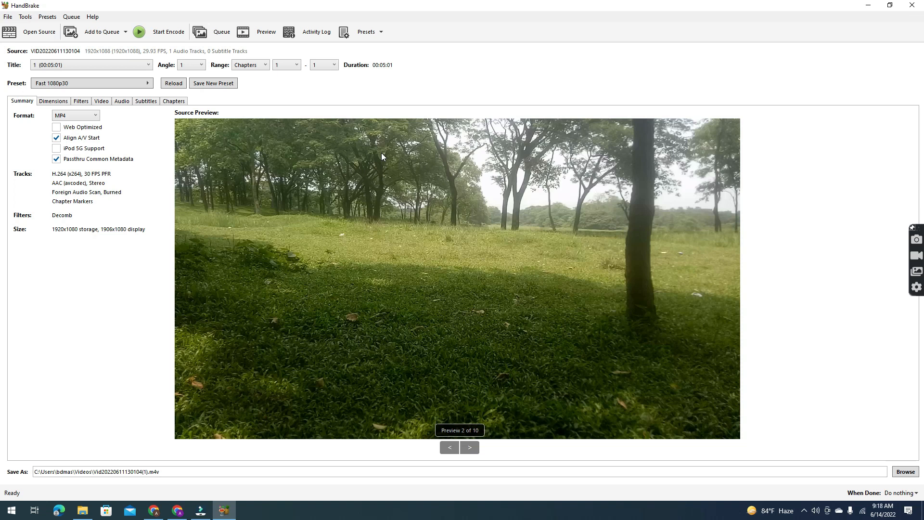
left_click(81, 117)
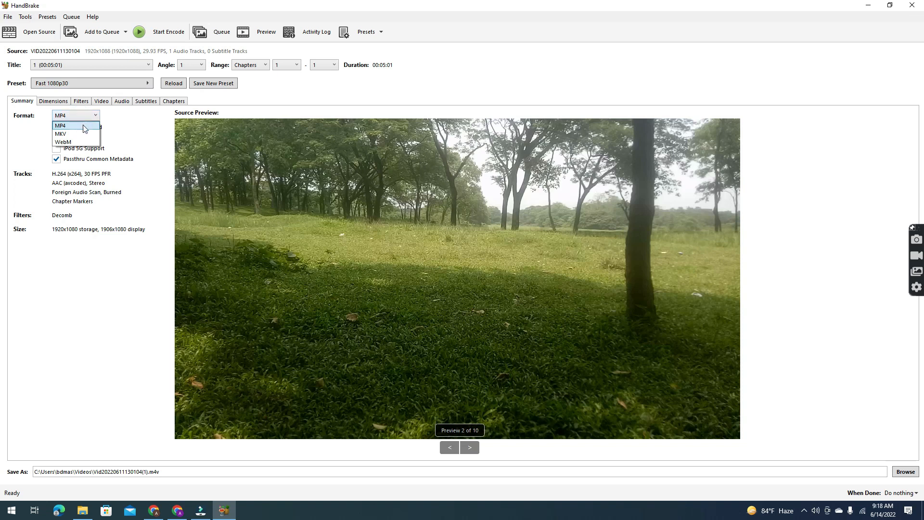
left_click(82, 126)
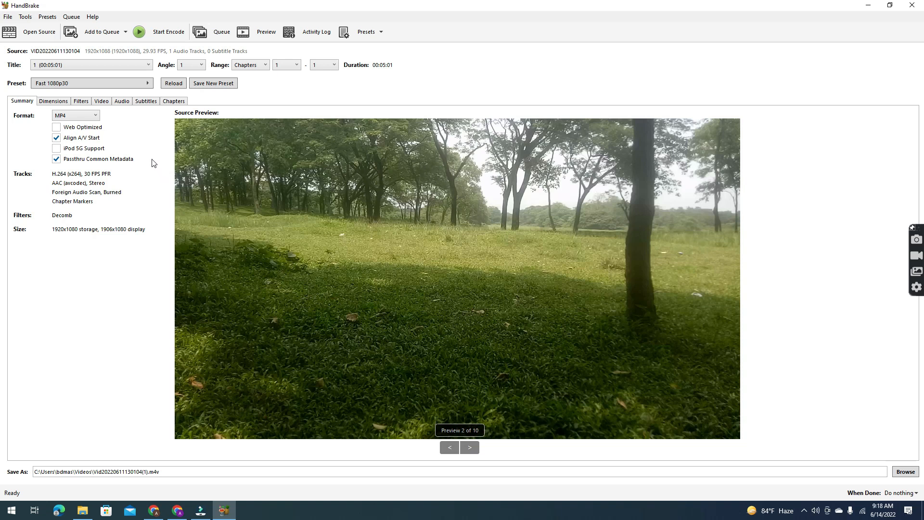
- Choose title 1 of the source and apply the Very Fast 480p30 preset
left_click(113, 61)
left_click(110, 71)
left_click(103, 79)
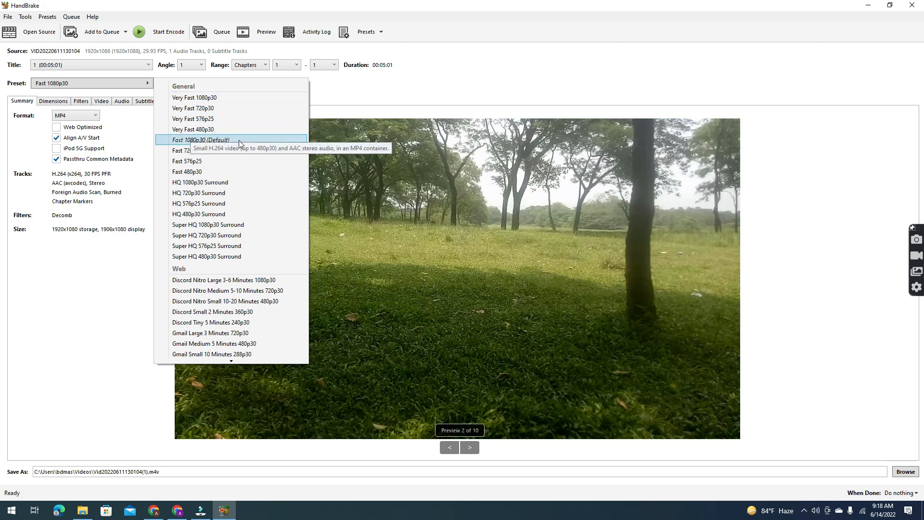
left_click(220, 129)
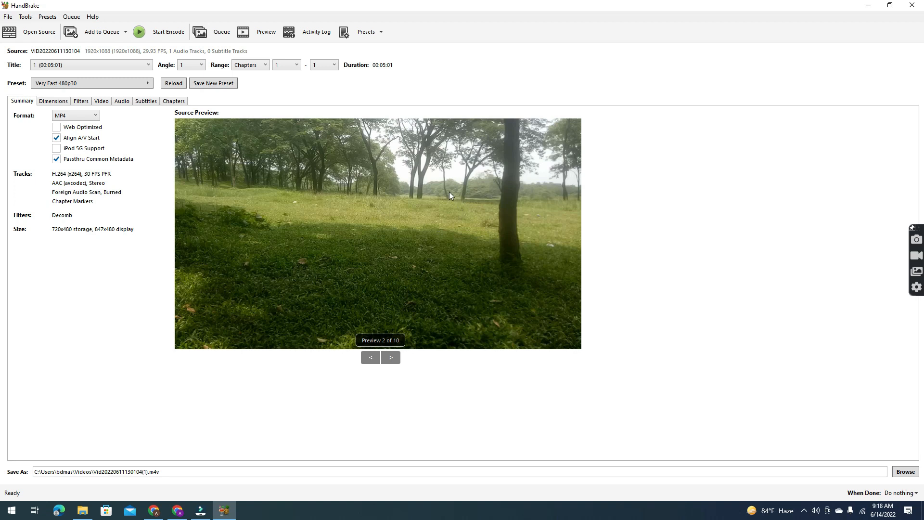
- Show the full preset list and examine the General, Web, Devices, Hardware and Production categories
left_click(382, 32)
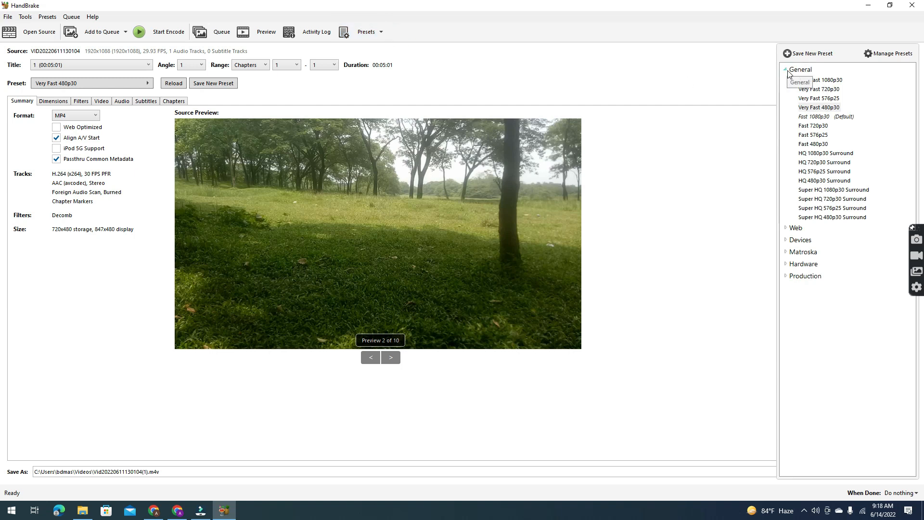
left_click(785, 229)
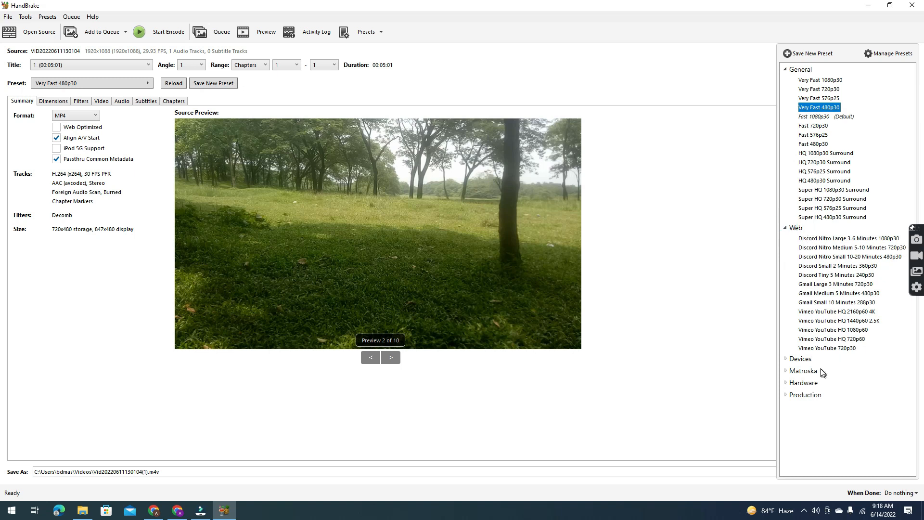
left_click(785, 358)
scroll(854, 344, "down", 2)
scroll(854, 344, "down", 4)
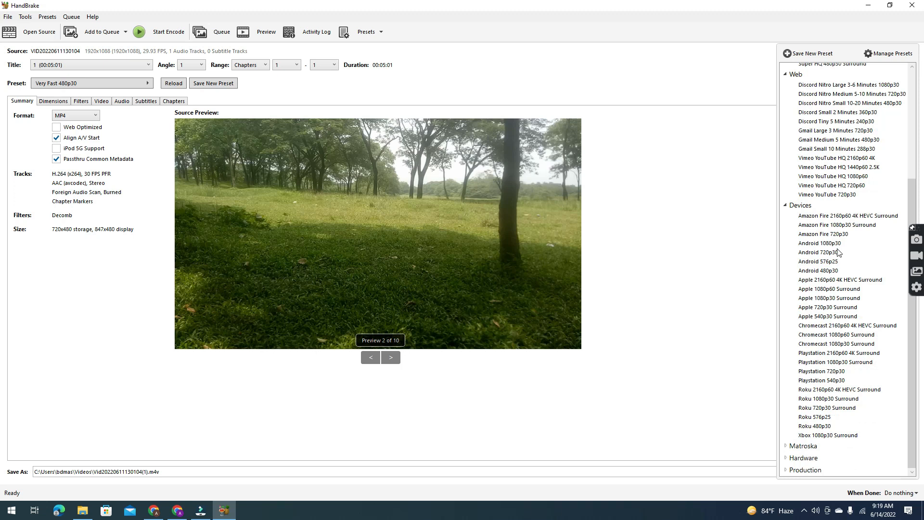
scroll(842, 253, "up", 4)
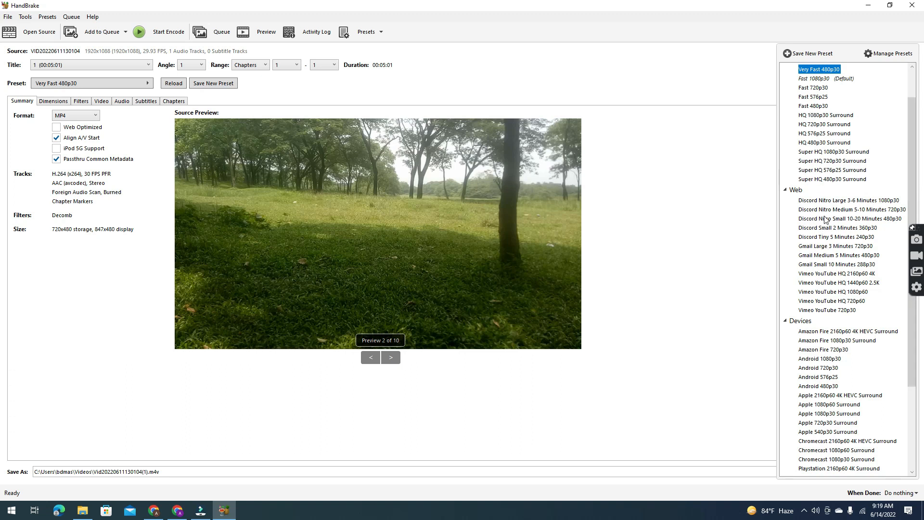
scroll(863, 331, "down", 4)
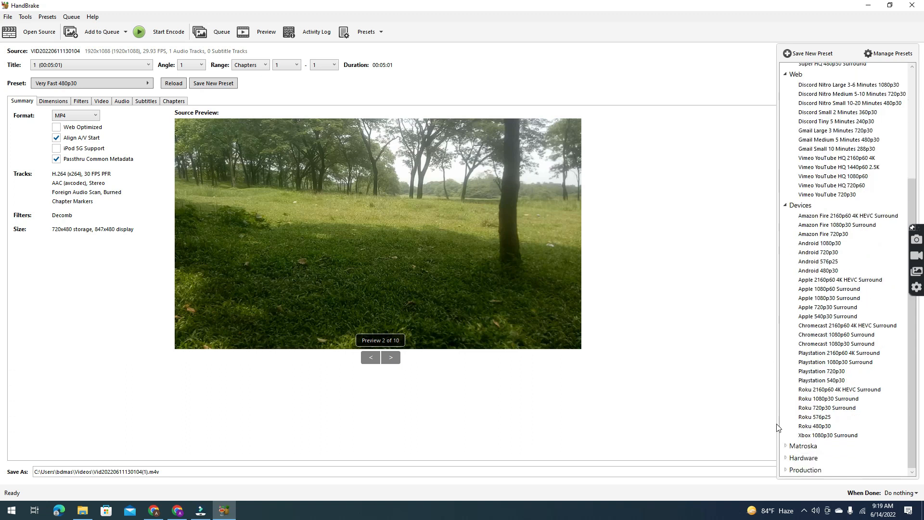
left_click(785, 458)
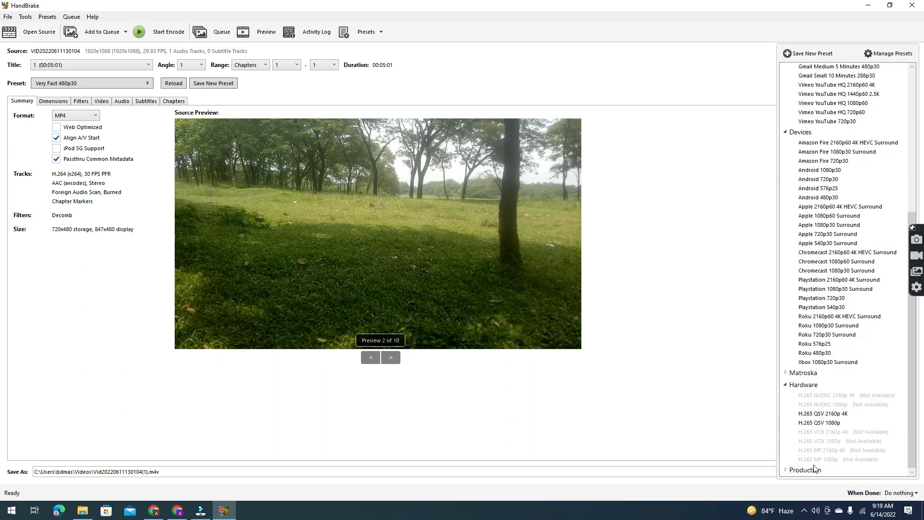
left_click(785, 470)
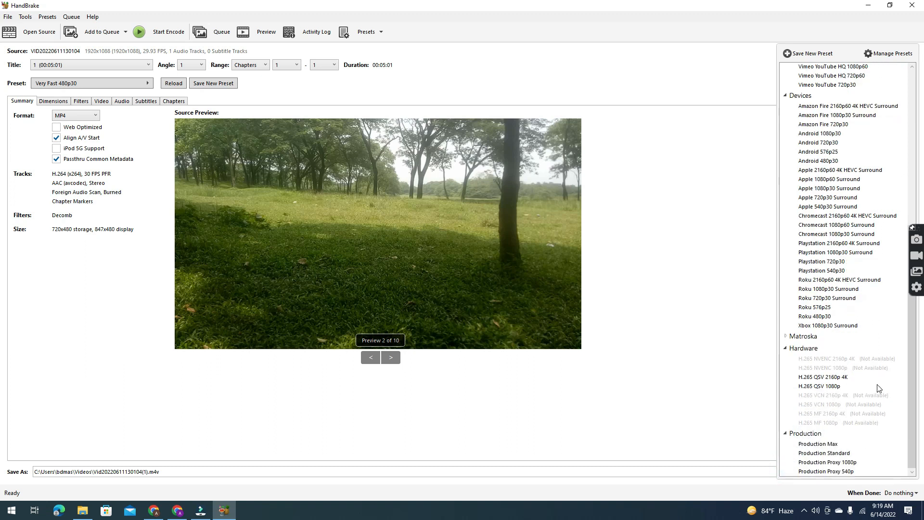
scroll(858, 381, "up", 10)
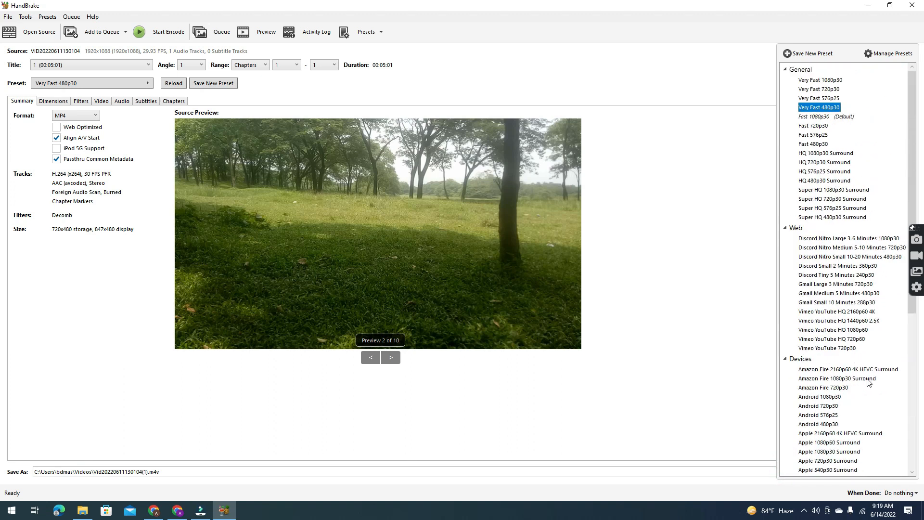
- Collapse the Devices and Web preset categories, keeping the General category expanded
left_click(785, 69)
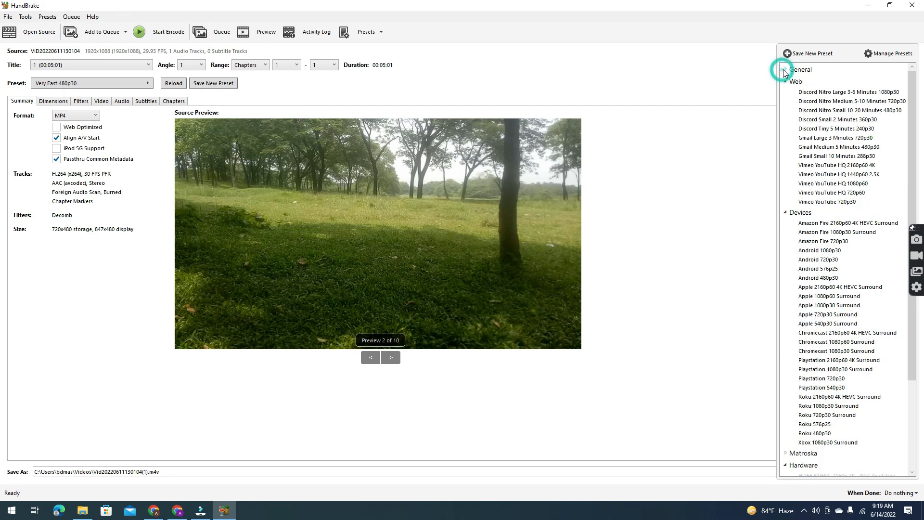
left_click(785, 212)
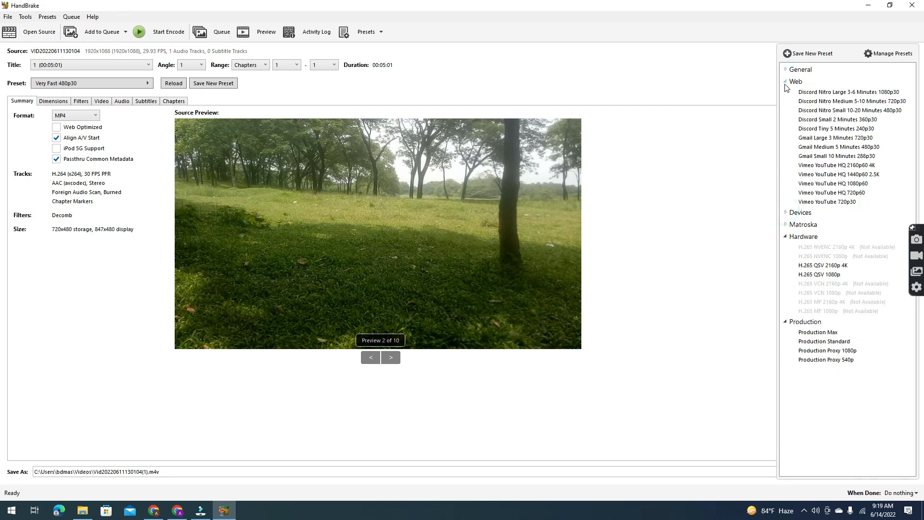
left_click(785, 81)
left_click(785, 69)
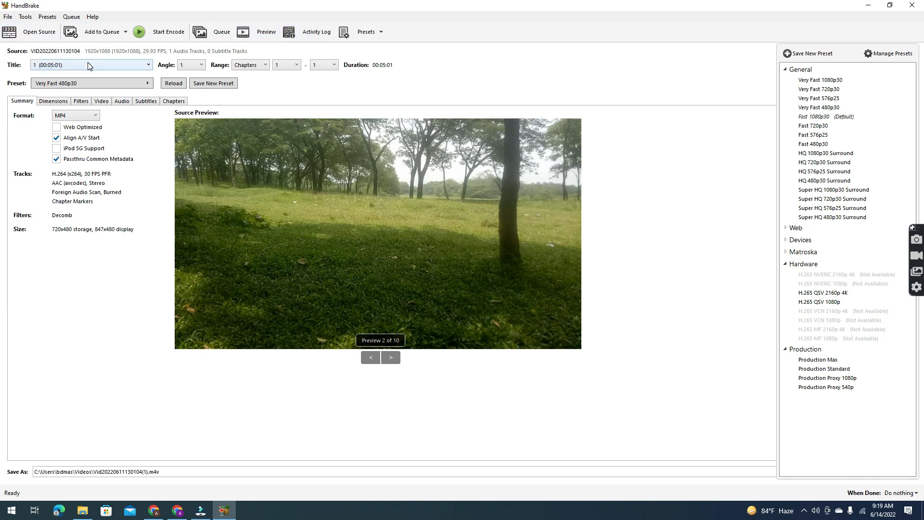
- Switch the video's cropping to Custom and set the left crop to 22
left_click(51, 101)
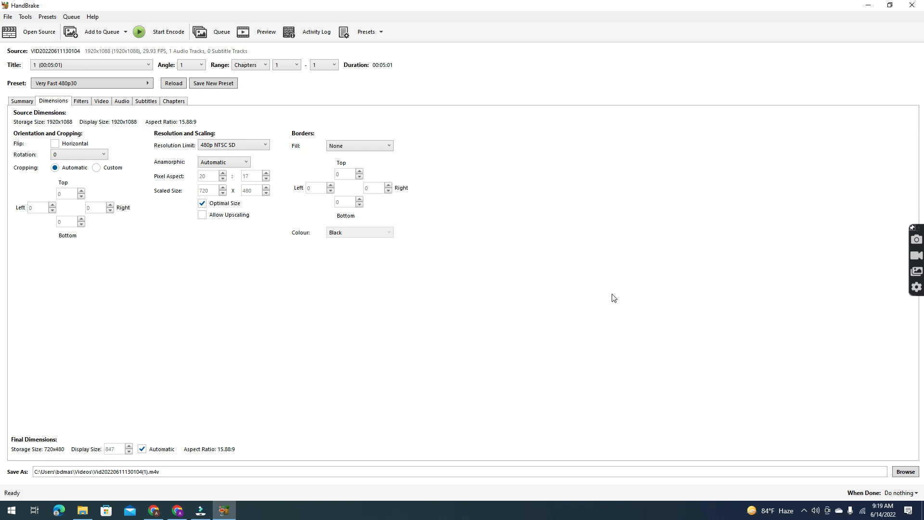
left_click(98, 169)
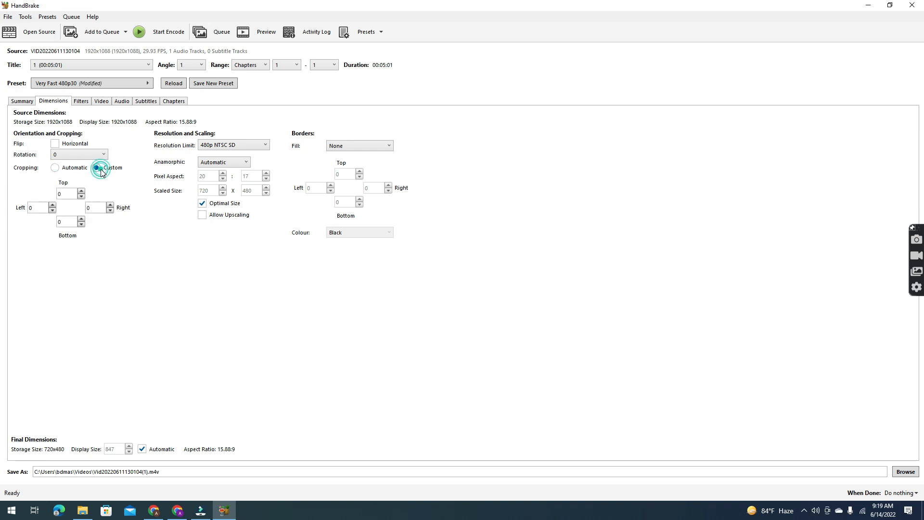
left_click(41, 206)
left_click(52, 206)
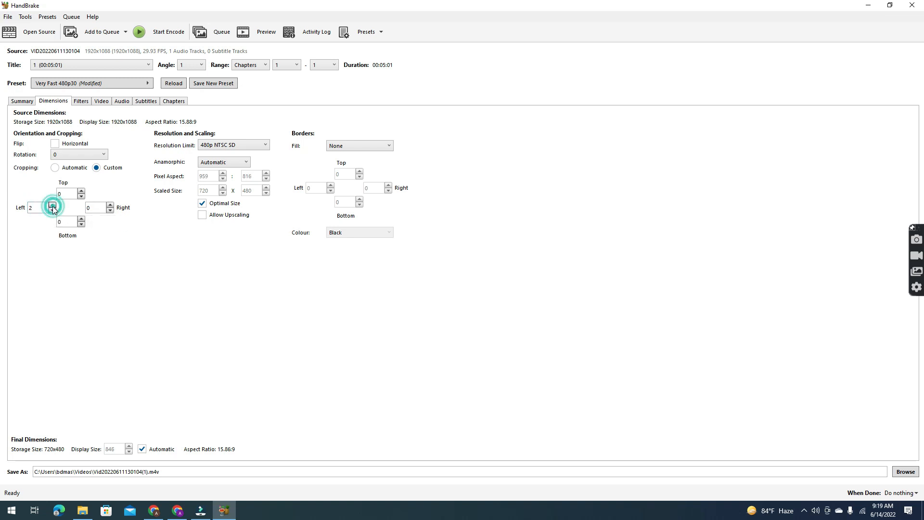
left_click(53, 205)
left_click(53, 206)
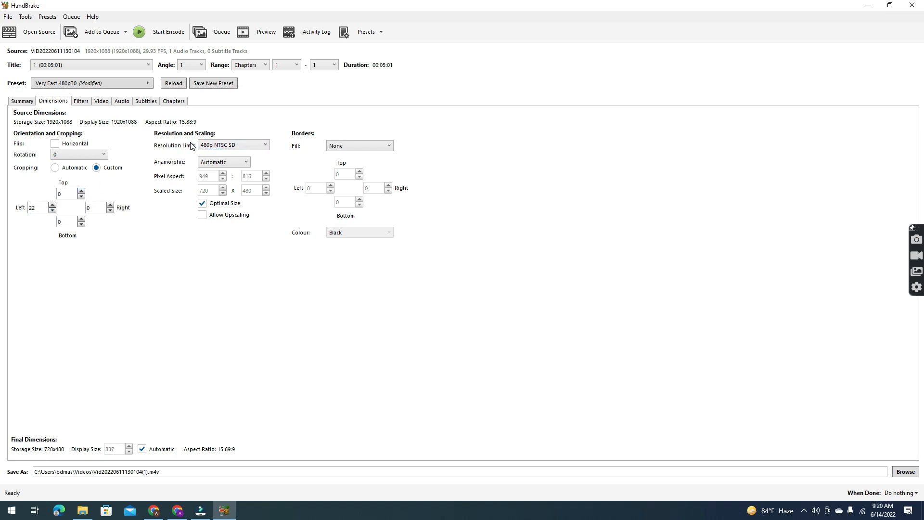
- Set the border fill to Custom with a black border of 2 on the left, top, right and bottom
left_click(340, 147)
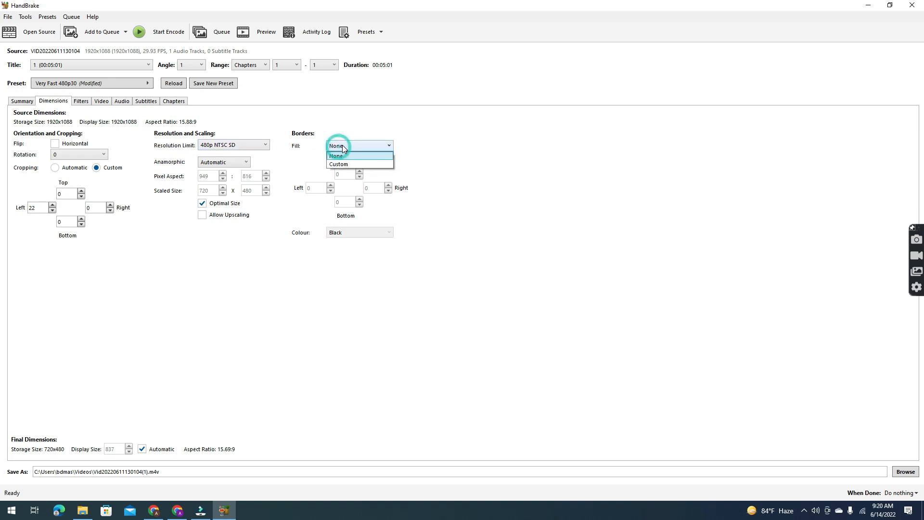
left_click(357, 164)
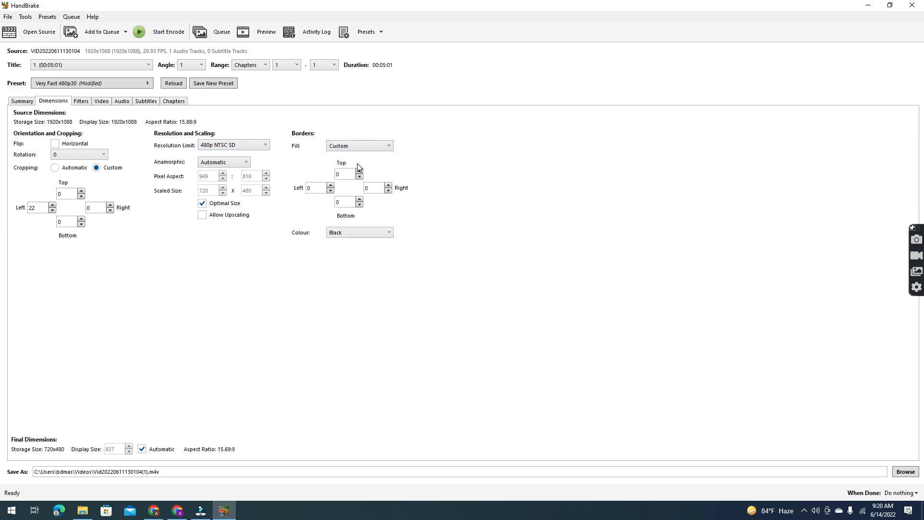
left_click(373, 233)
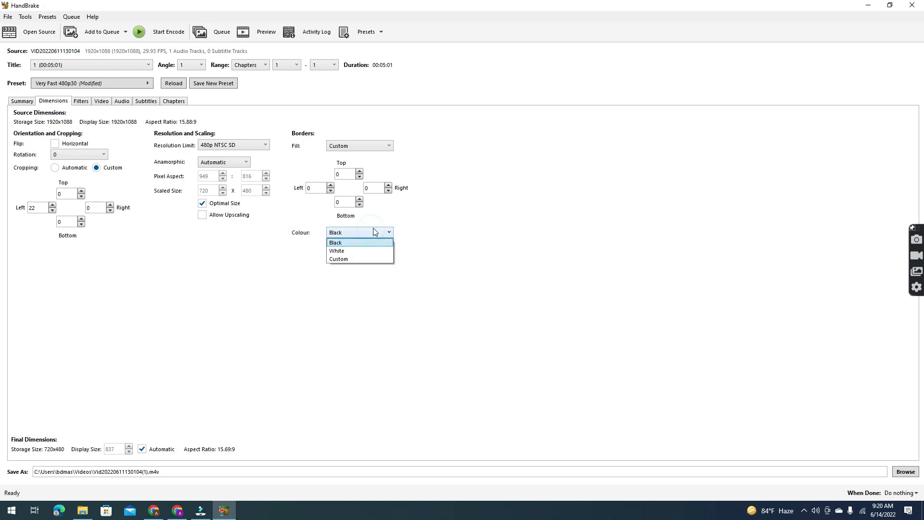
left_click(517, 203)
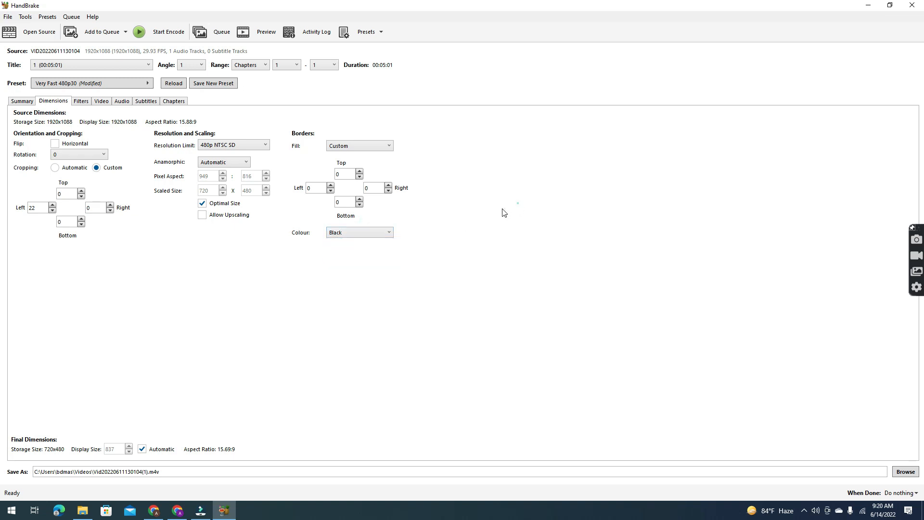
left_click(315, 188)
type("2")
left_click(359, 171)
left_click(360, 176)
left_click(360, 171)
left_click(388, 185)
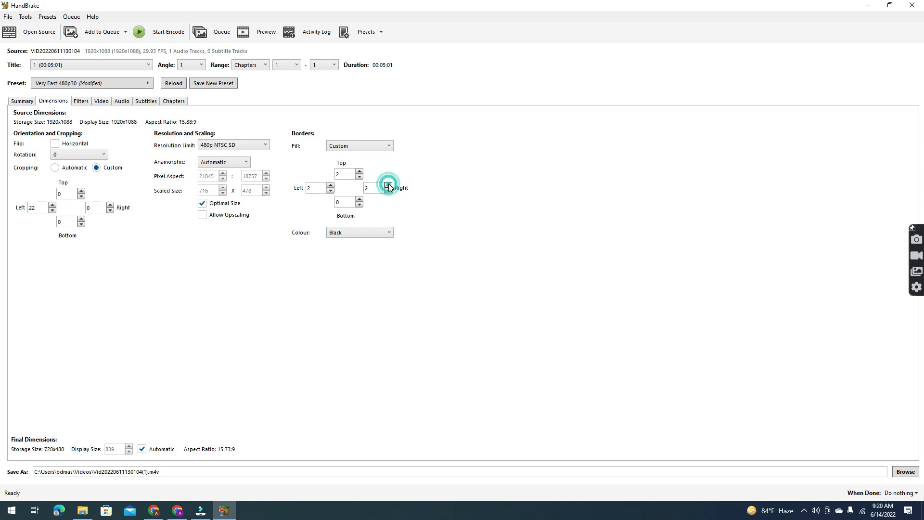
left_click(359, 199)
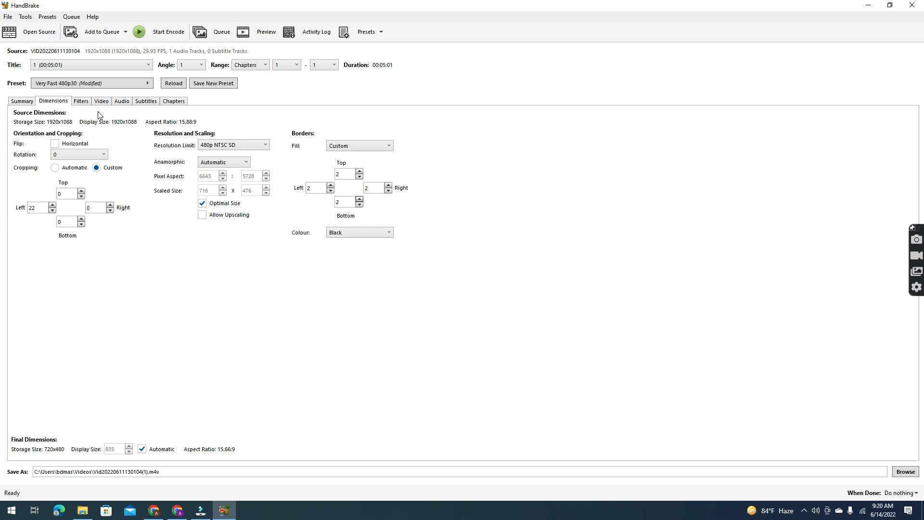
- Flip the video horizontally and set its rotation to 180
left_click(73, 102)
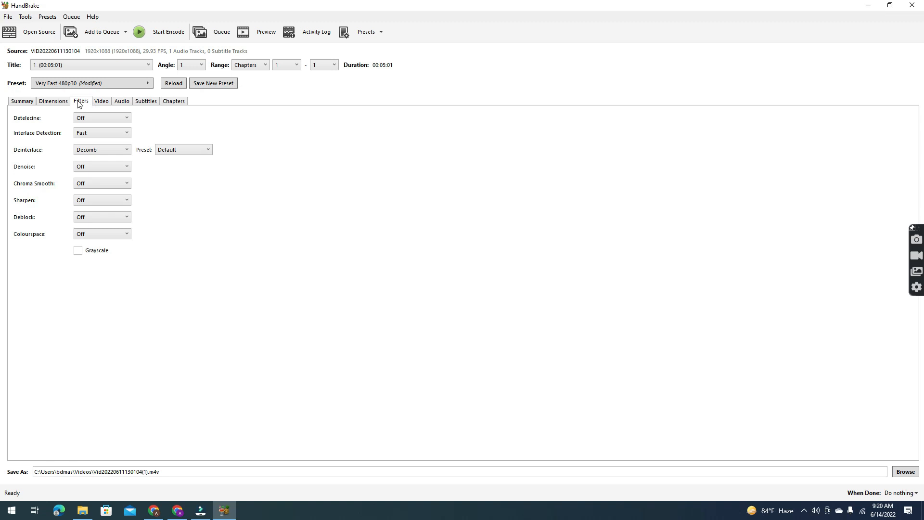
left_click(21, 101)
left_click(53, 103)
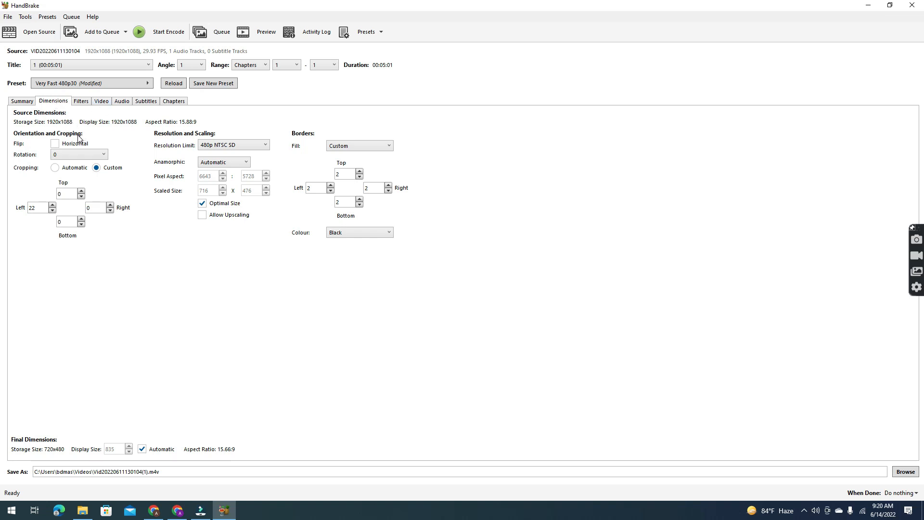
left_click(54, 144)
left_click(61, 155)
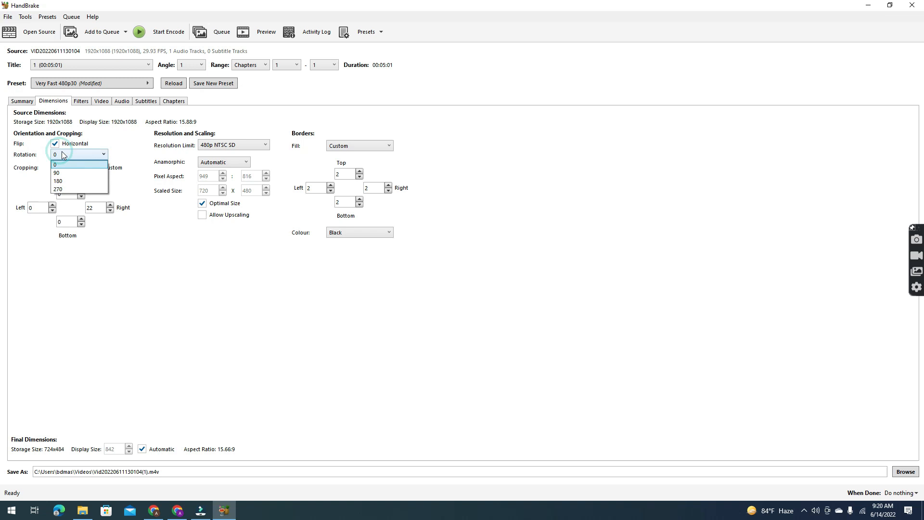
left_click(71, 174)
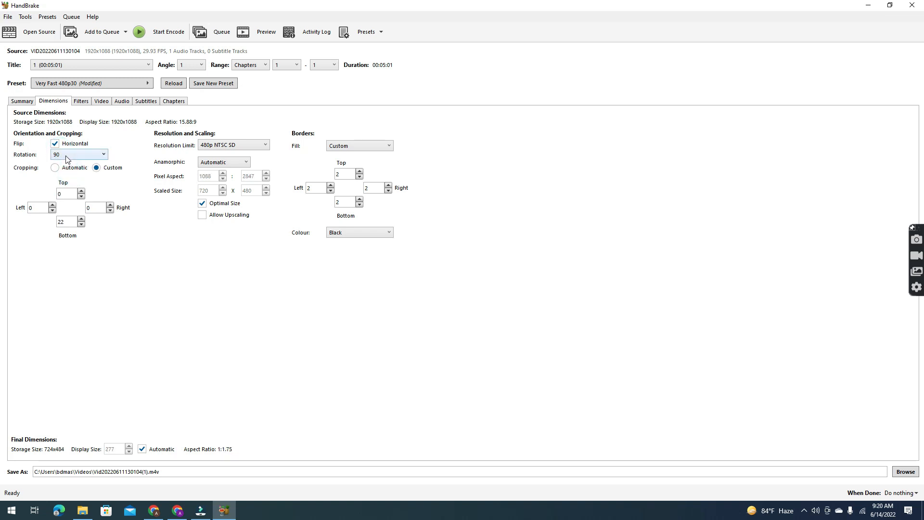
left_click(54, 144)
left_click(54, 145)
left_click(65, 155)
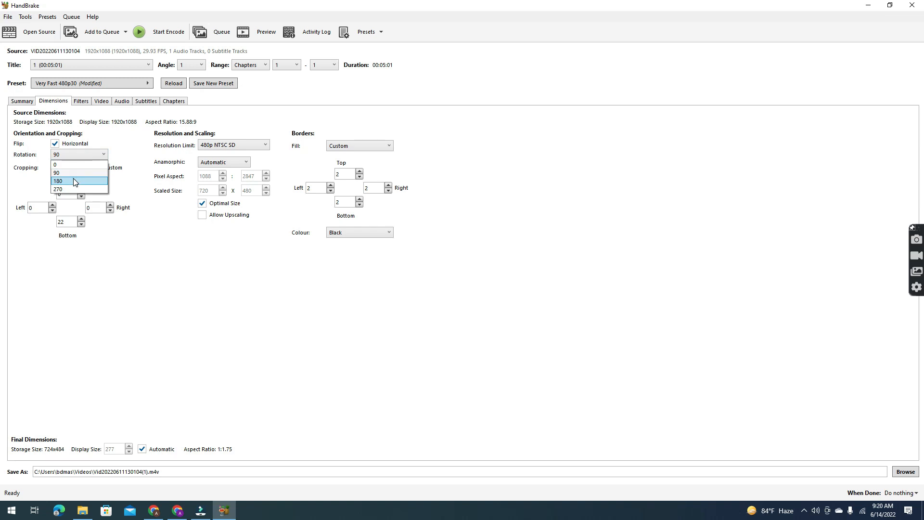
left_click(74, 180)
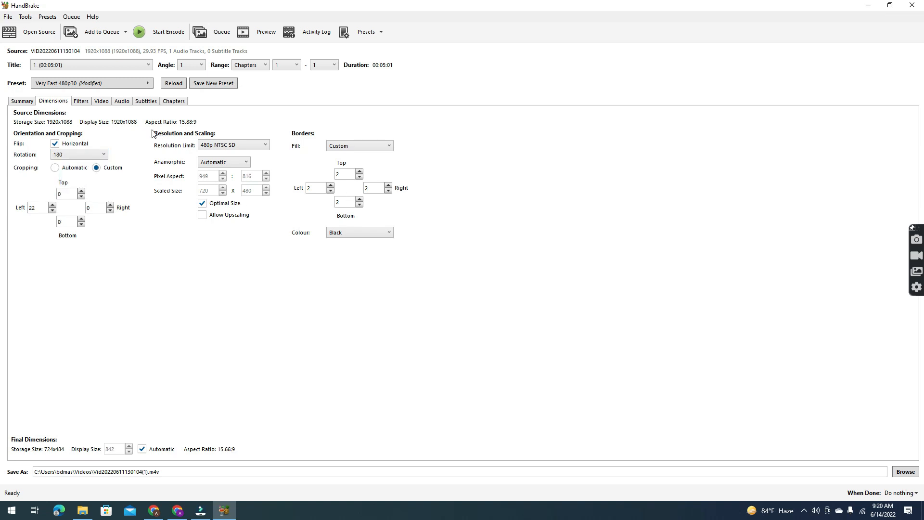
- Look over the filters and the available video encoders, and set the framerate to 10 FPS
left_click(88, 103)
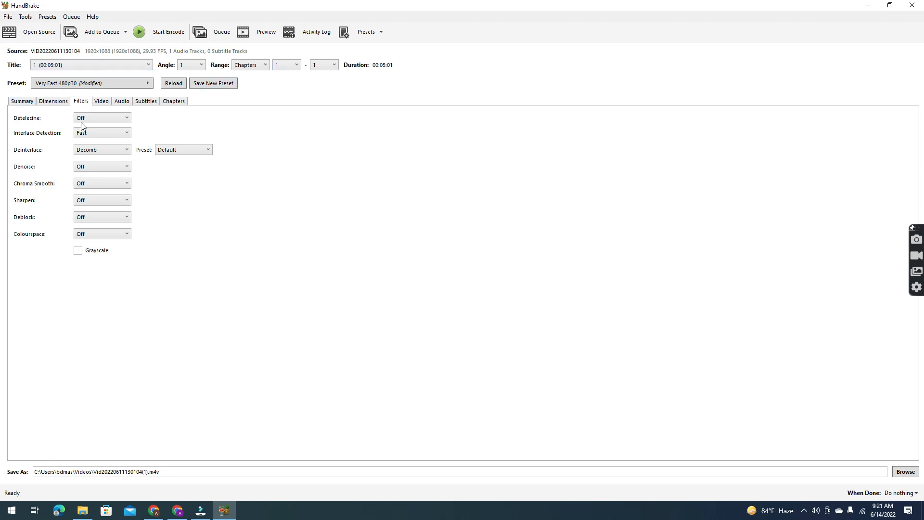
left_click(104, 103)
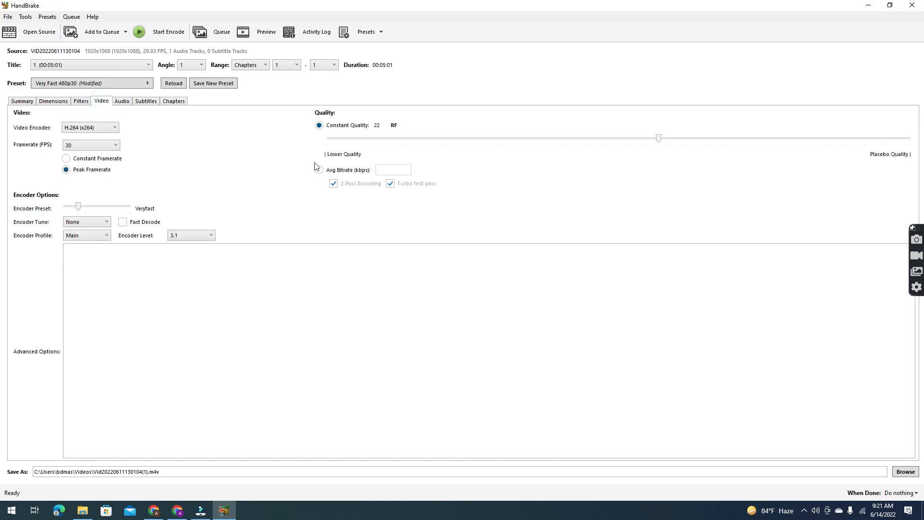
left_click(103, 129)
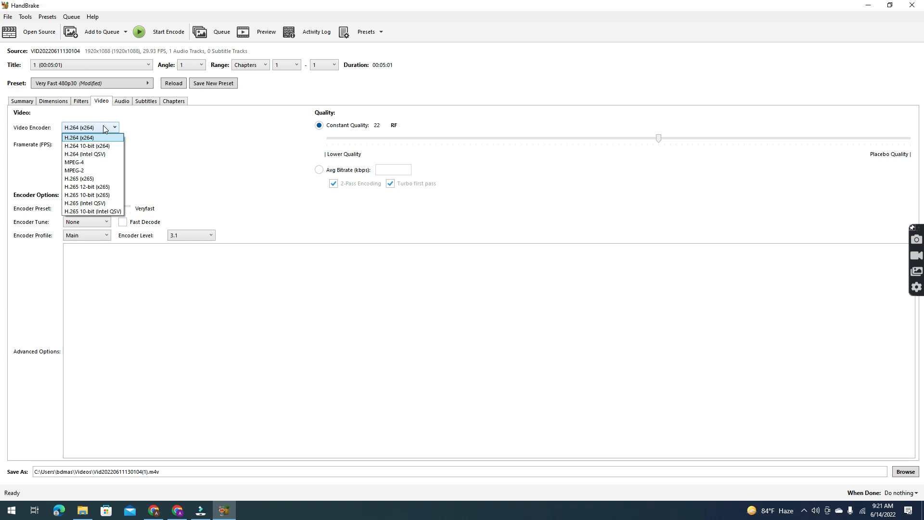
left_click(204, 168)
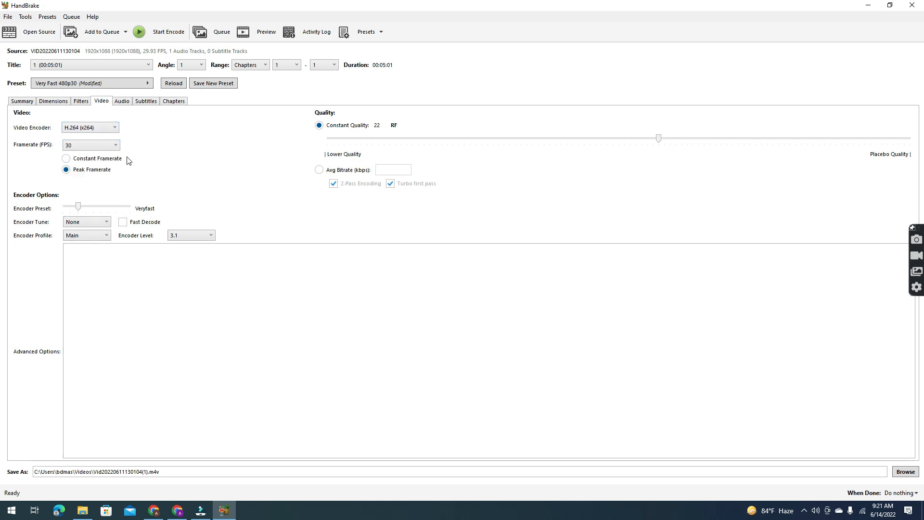
left_click(114, 145)
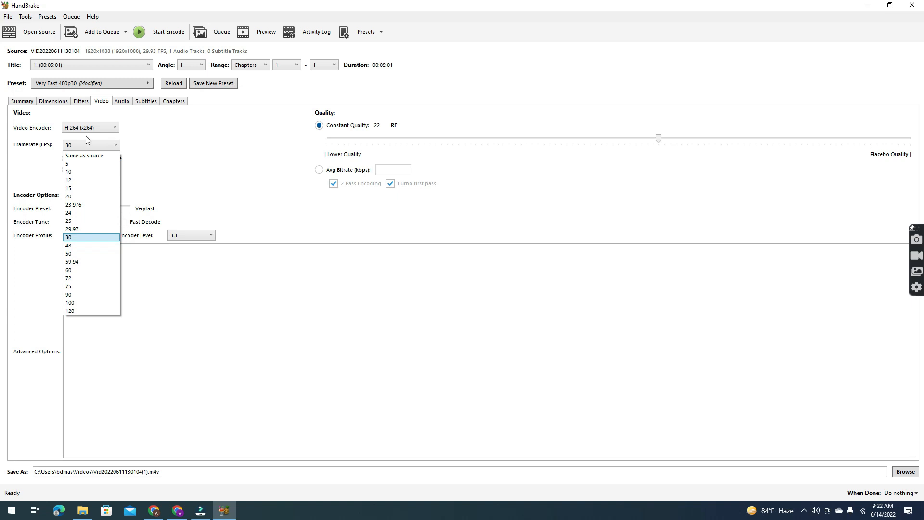
left_click(84, 175)
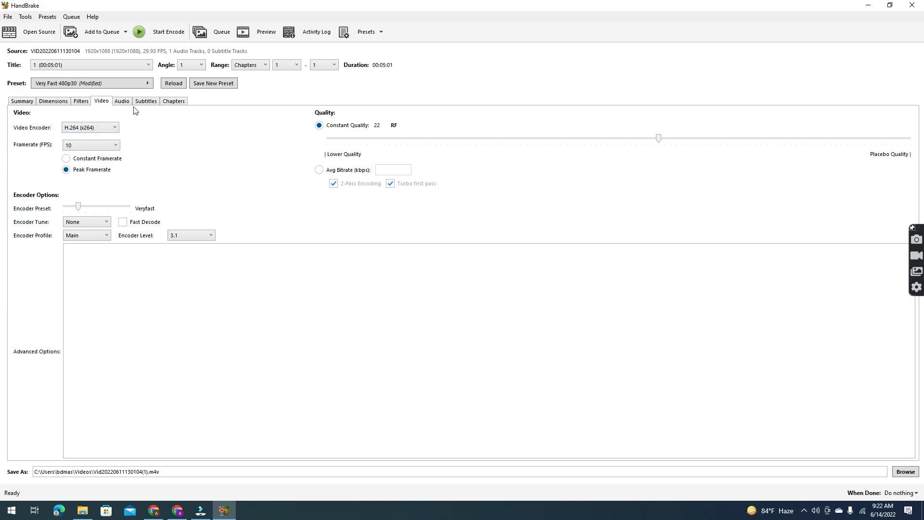
- Examine the audio settings and the choice of source audio tracks
left_click(121, 103)
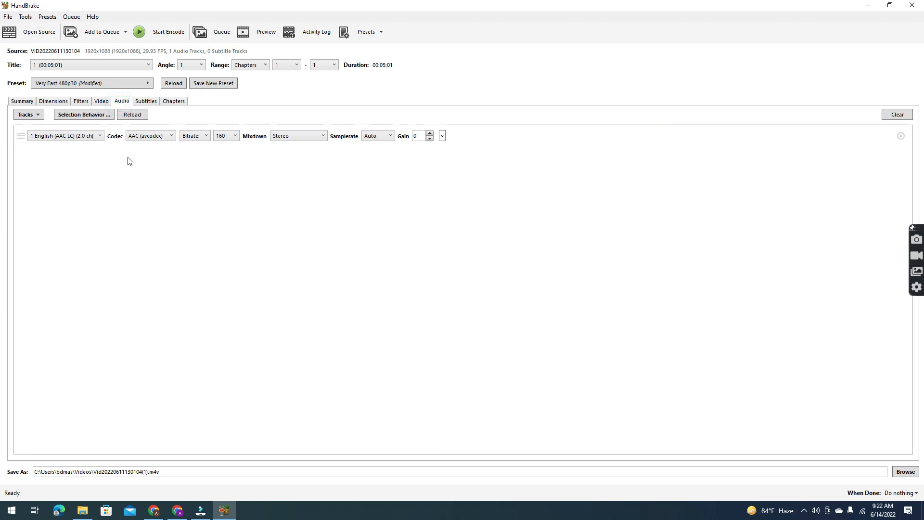
left_click(93, 136)
- Try to add a new subtitle track and check the subtitle source choices
left_click(145, 102)
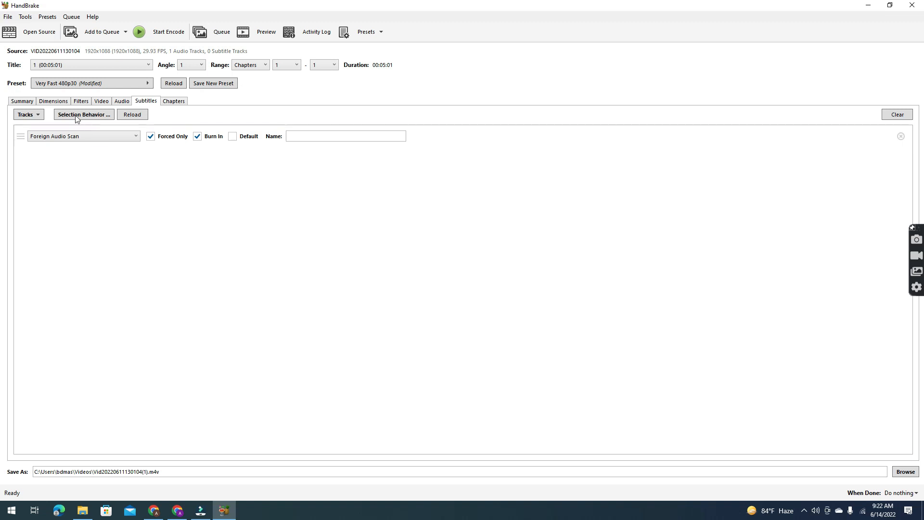
left_click(39, 116)
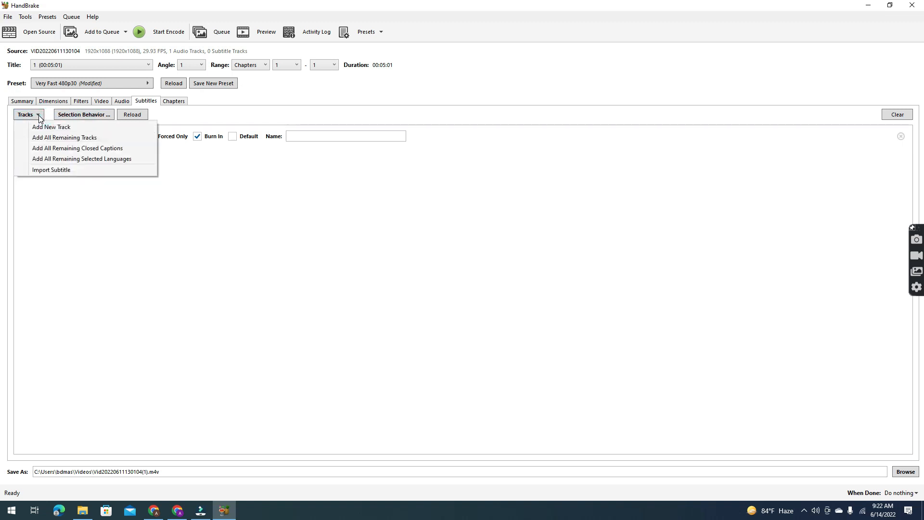
left_click(51, 127)
left_click(87, 138)
left_click(87, 138)
- Name the Foreign Audio Scan subtitle track "My HandRrake Subtitle"
left_click(316, 137)
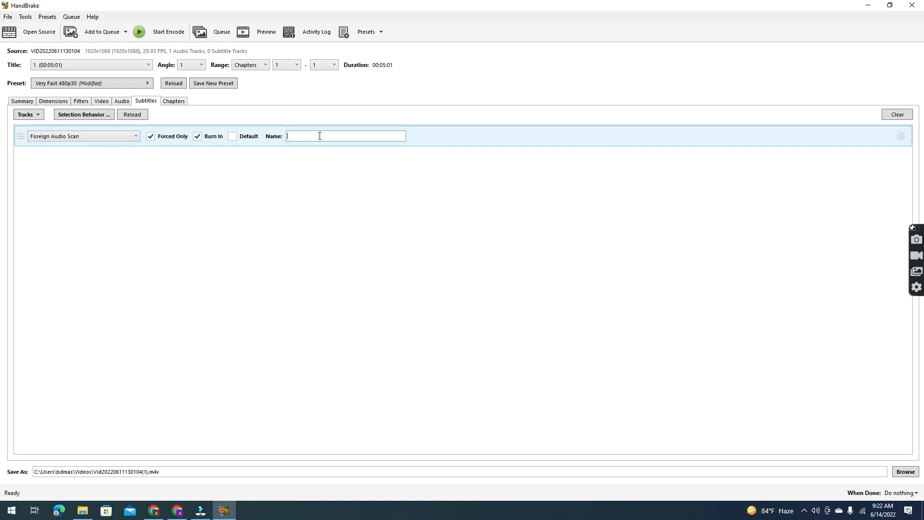
type("My HandReake Subtitle")
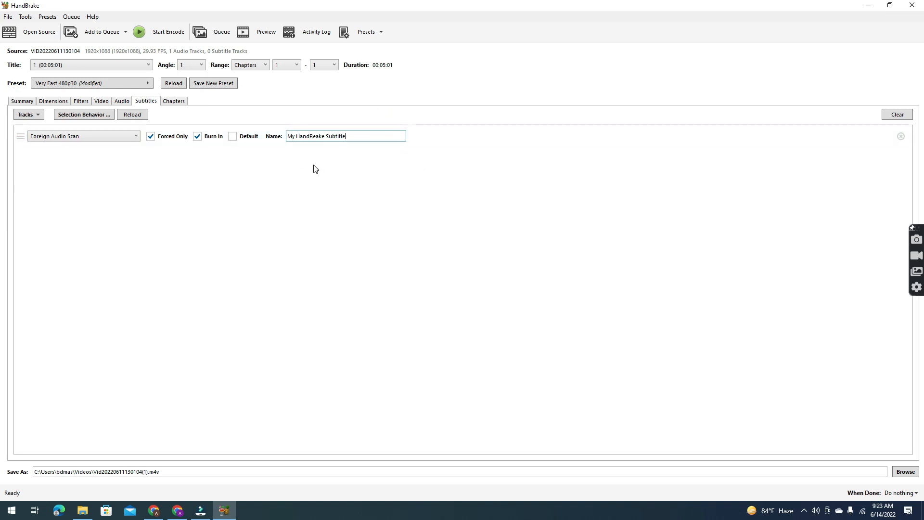
left_click(317, 137)
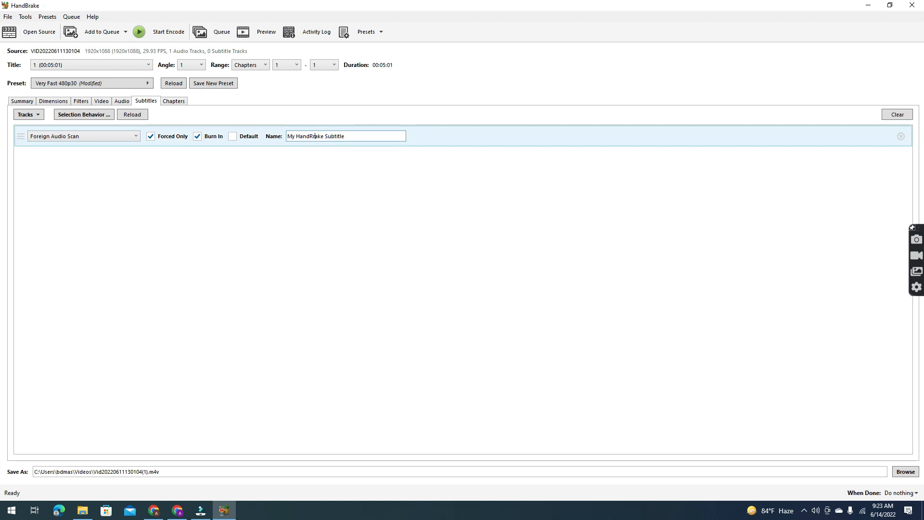
left_click(361, 135)
left_click(333, 181)
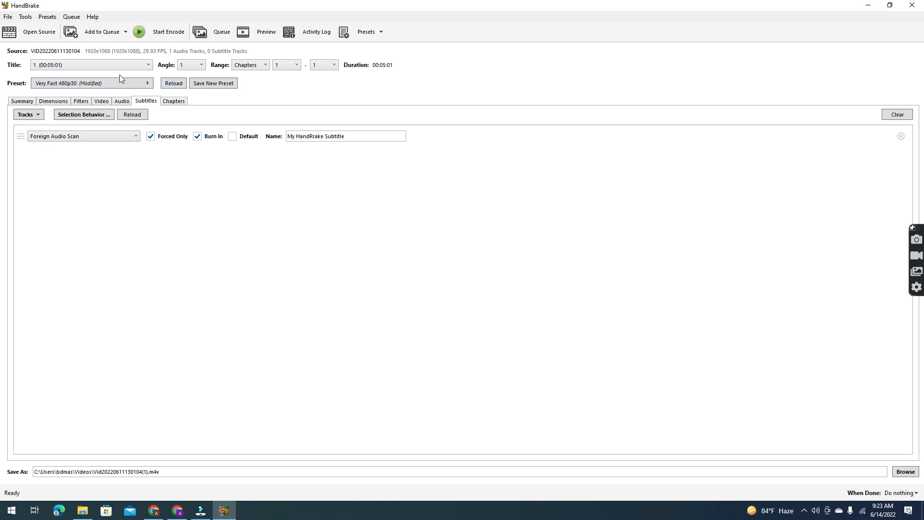
- Show the chapter list, select Chapter 1, and turn Create chapter markers off and on again
left_click(180, 101)
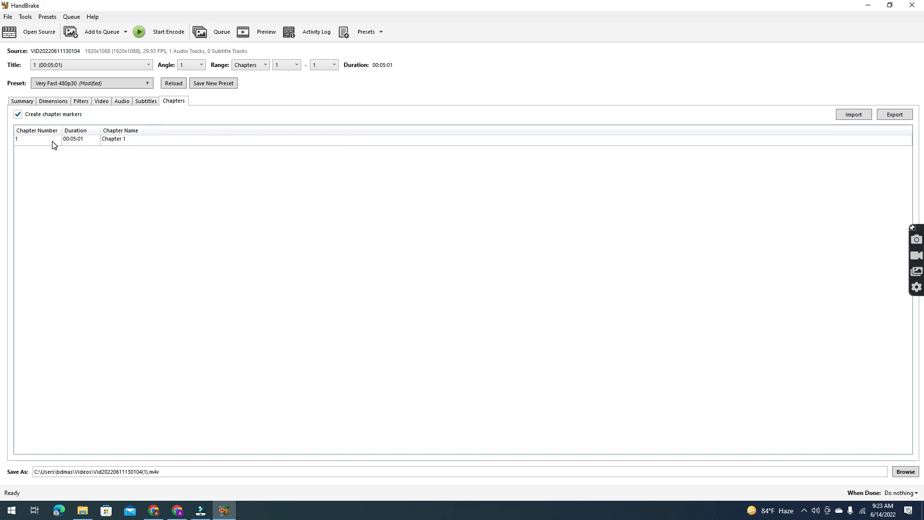
left_click(167, 144)
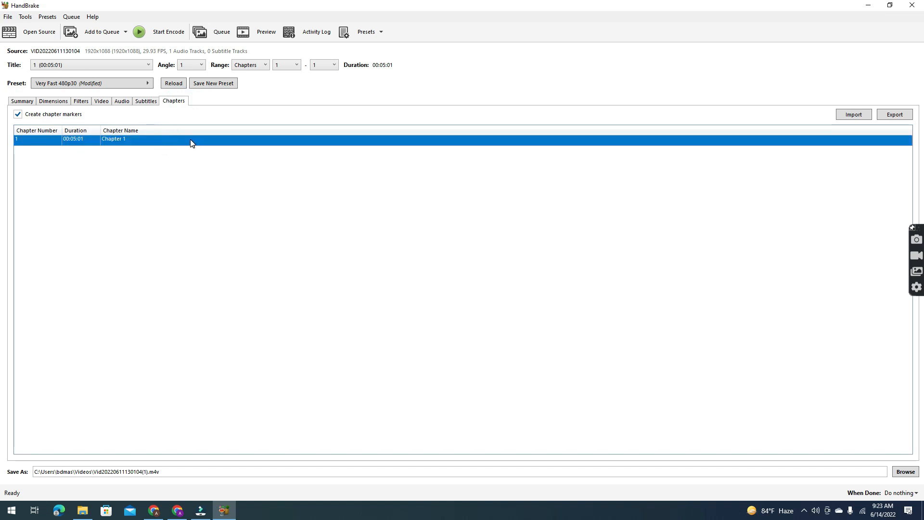
left_click(18, 114)
left_click(18, 115)
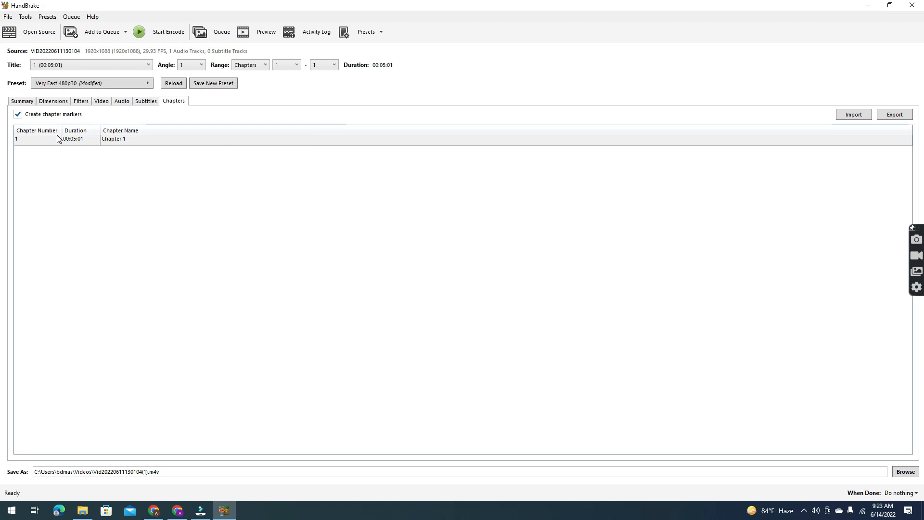
- Select Chapter 1 and check the chapter import option without importing a file
left_click(98, 142)
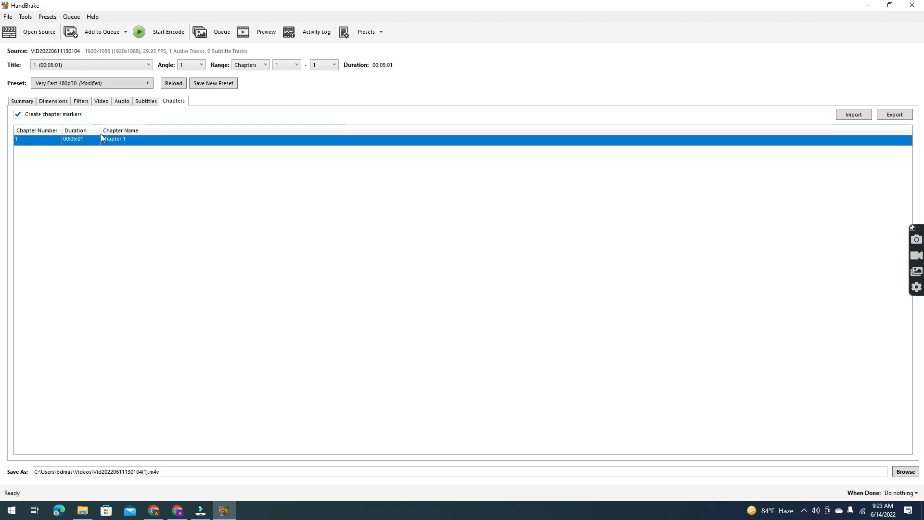
left_click(854, 116)
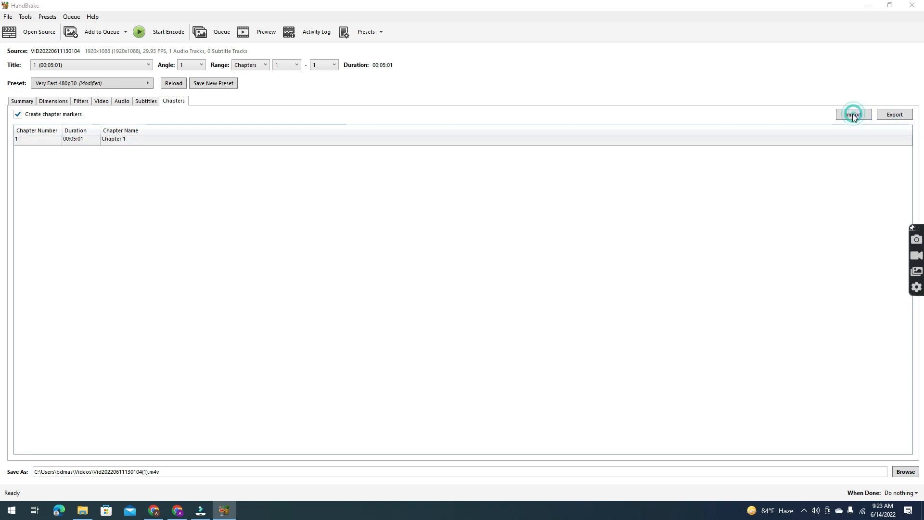
left_click(418, 255)
- Set the video's rotation to 0 and check the orientation in the source preview
left_click(146, 100)
left_click(80, 100)
left_click(26, 100)
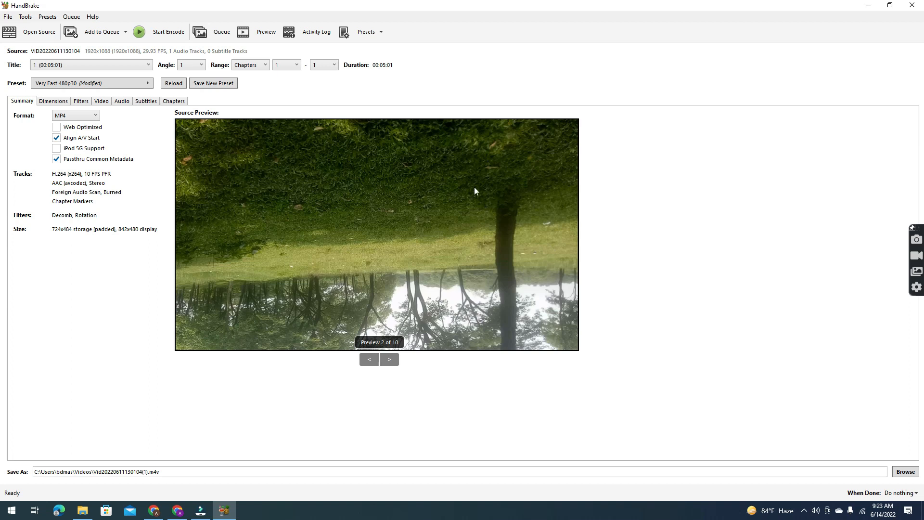
left_click(44, 102)
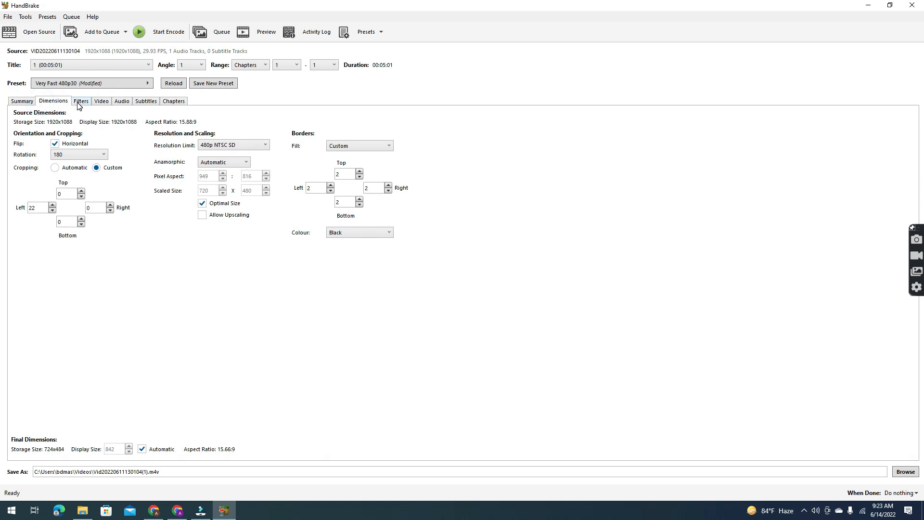
left_click(61, 156)
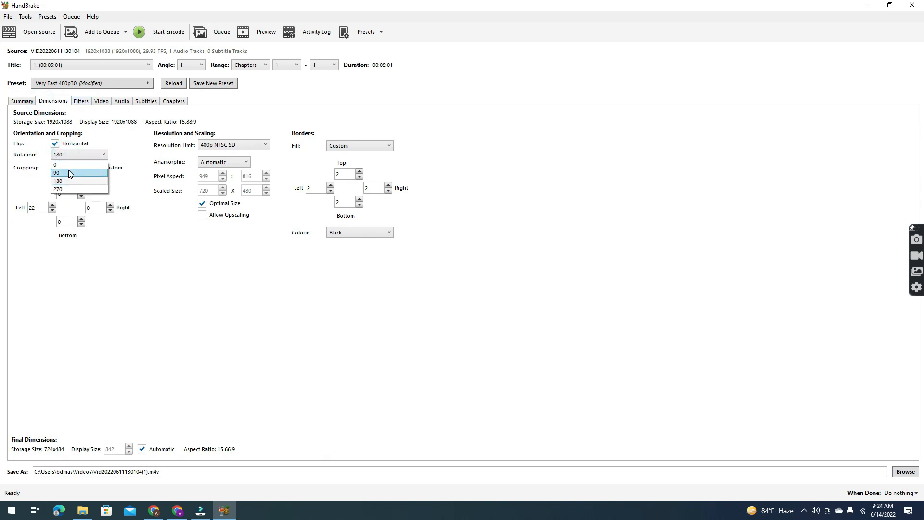
left_click(69, 165)
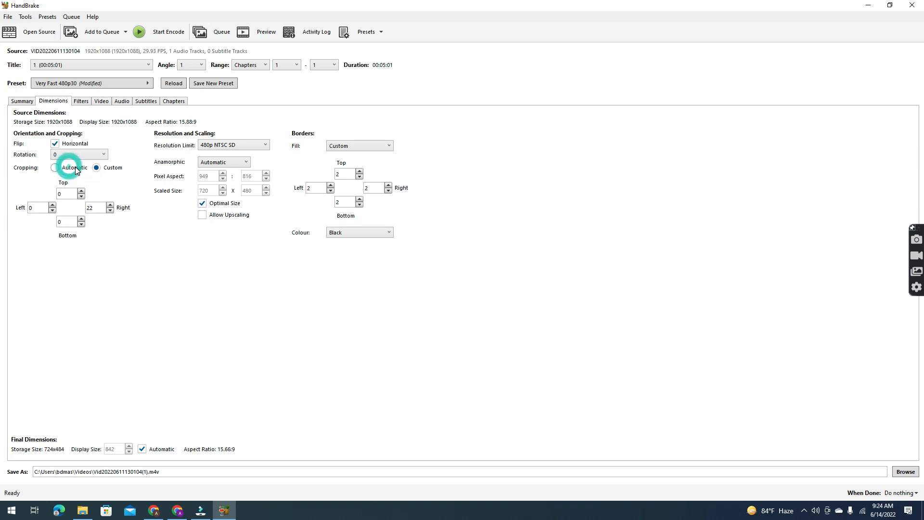
left_click(20, 102)
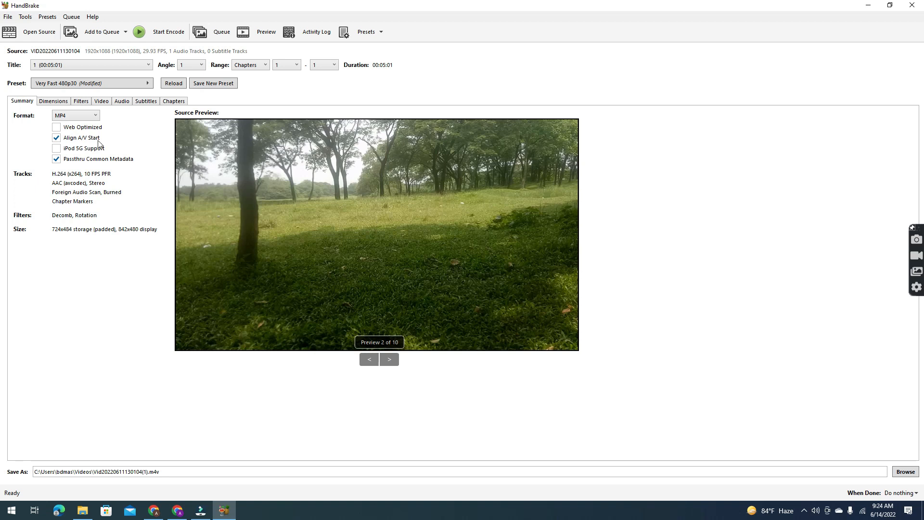
- Try rotating the video sideways by a quarter turn and check it in the source preview
left_click(53, 101)
left_click(81, 153)
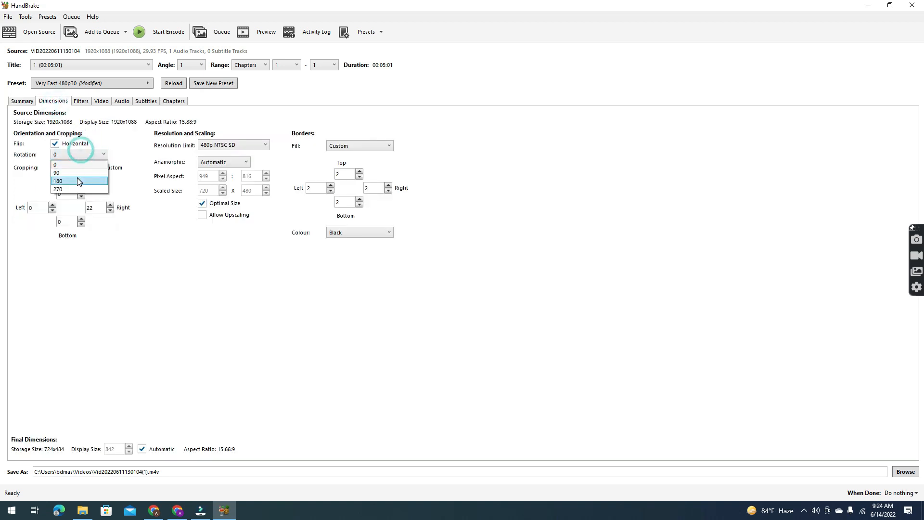
left_click(79, 180)
left_click(20, 102)
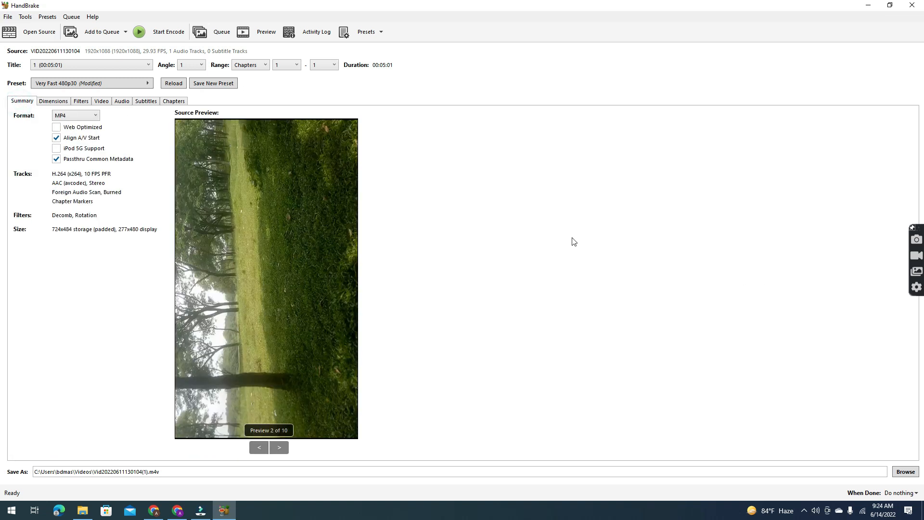
- Set the video's rotation to 180 and view the source preview
left_click(53, 101)
left_click(102, 154)
left_click(83, 181)
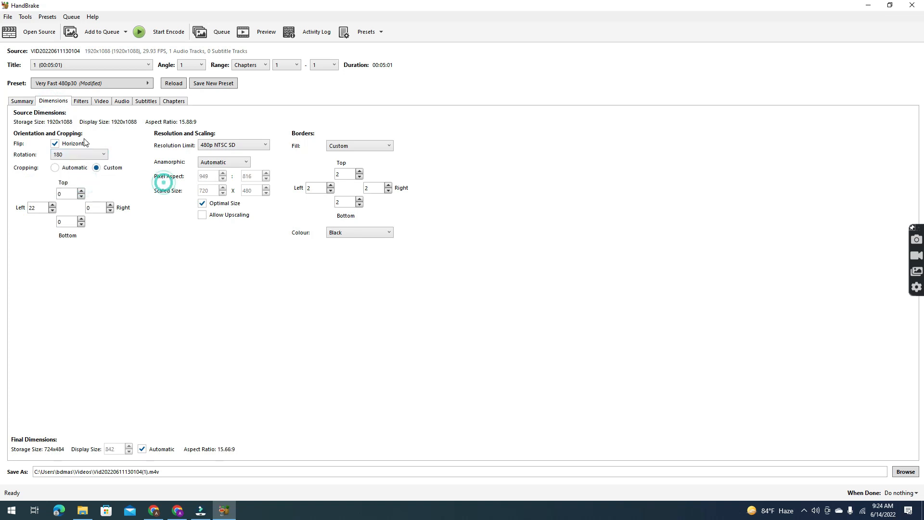
left_click(20, 101)
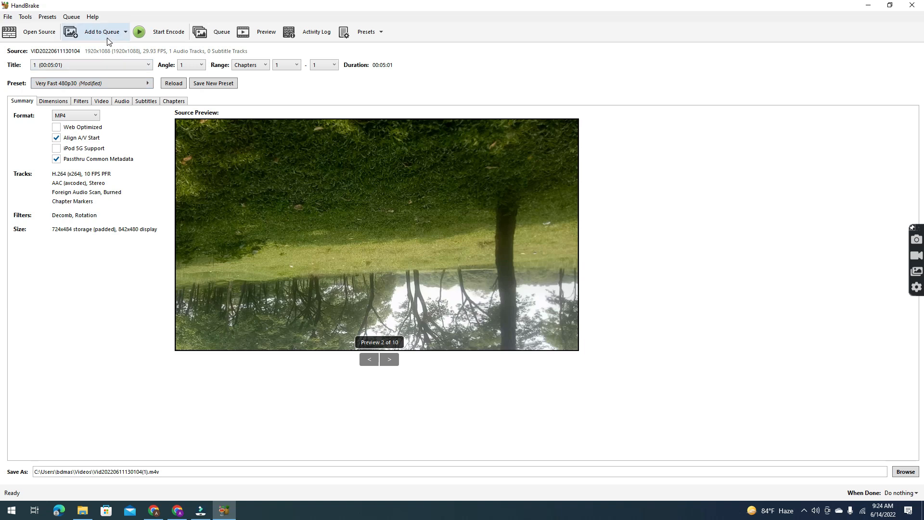
- Add the configured video to the queue and start encoding the queue
left_click(120, 38)
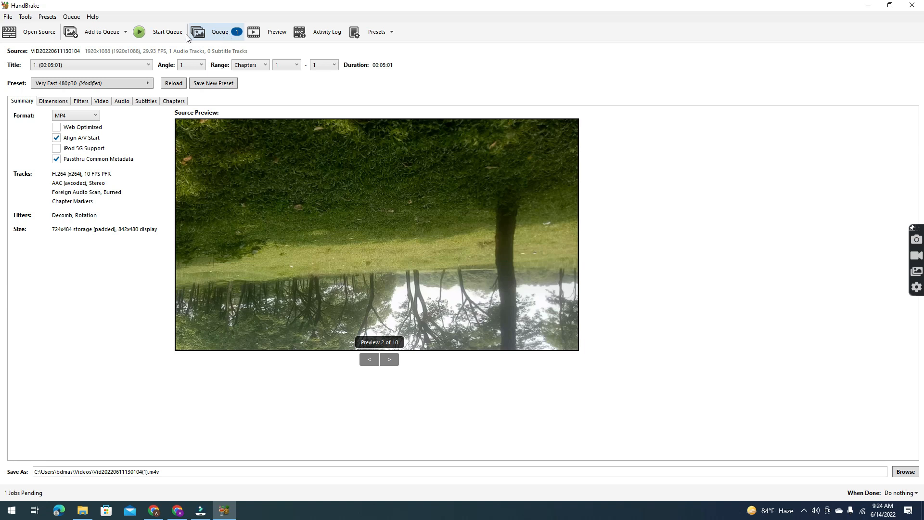
left_click(144, 36)
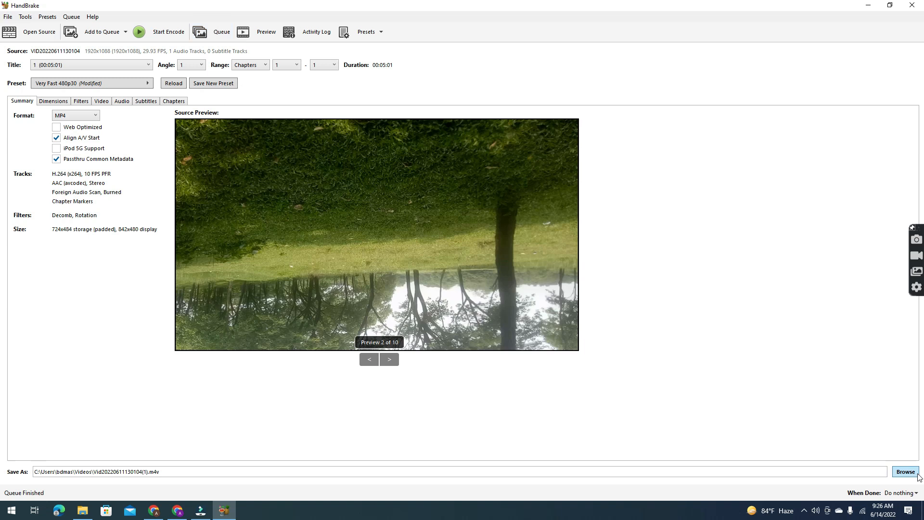
left_click(901, 474)
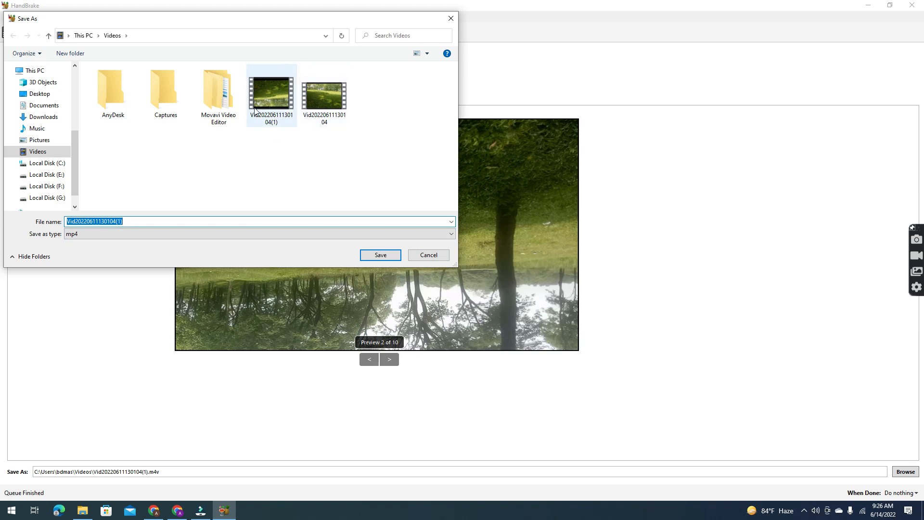
left_click(274, 95)
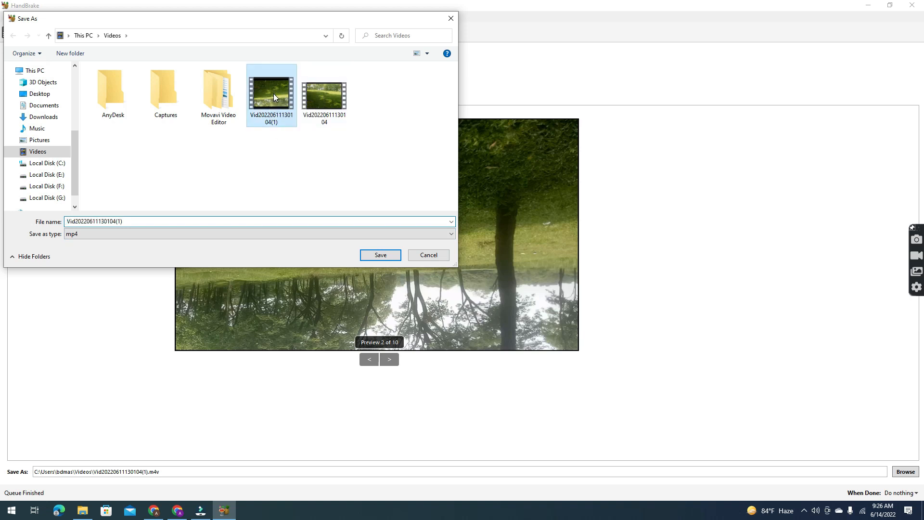
double_click(273, 95)
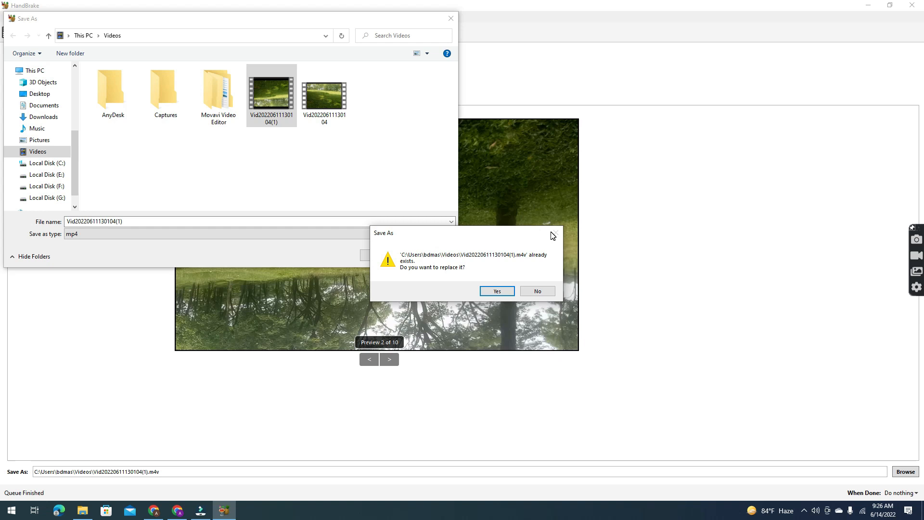
left_click(544, 291)
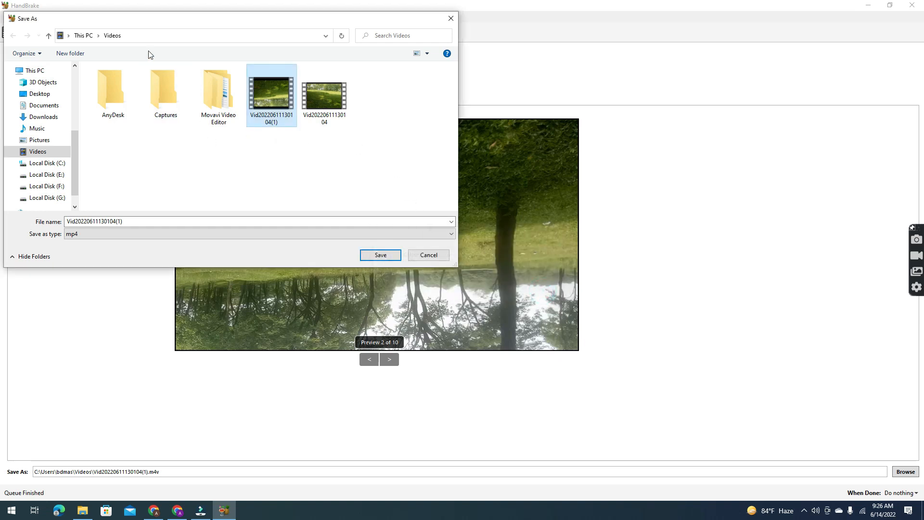
left_click(245, 27)
left_click(246, 36)
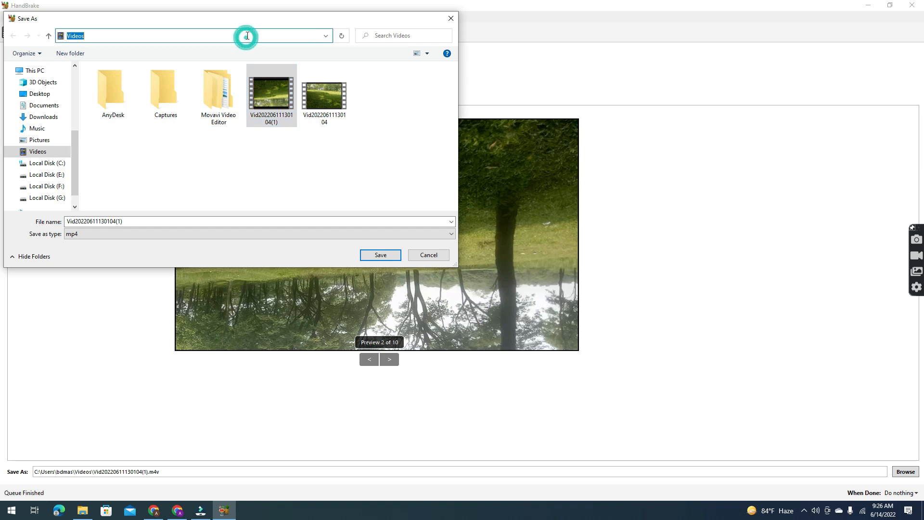
left_click(451, 18)
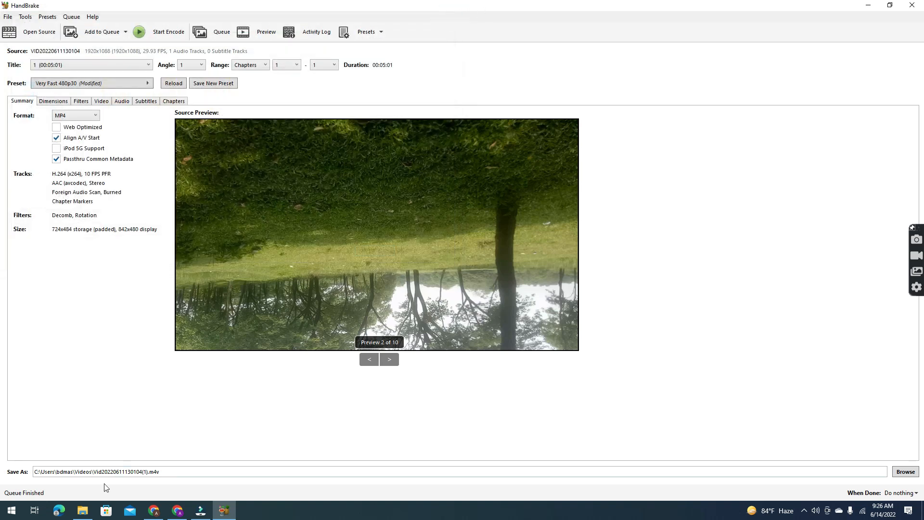
left_click(82, 510)
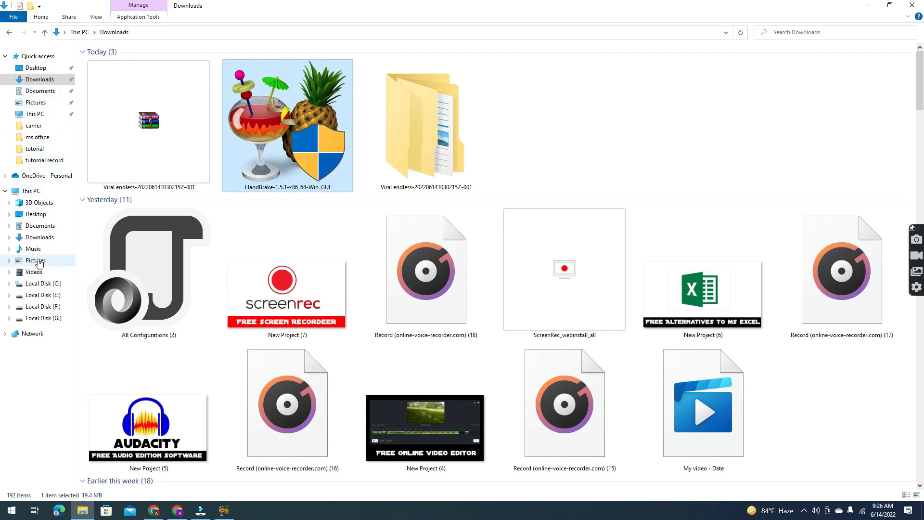
left_click(43, 226)
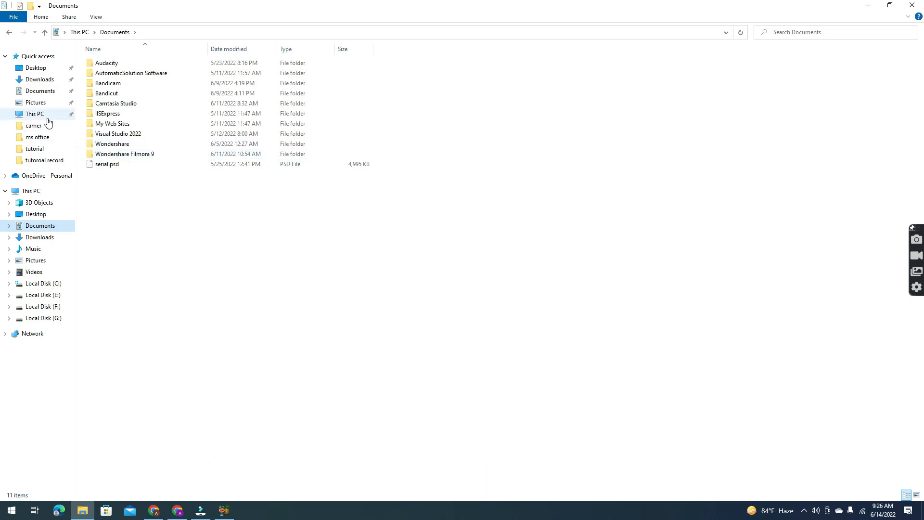
left_click(53, 273)
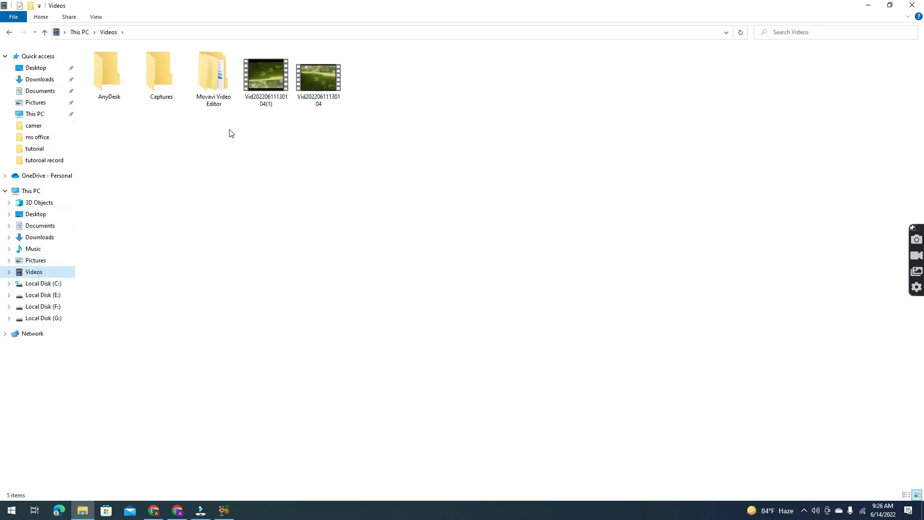
left_click(267, 80)
double_click(267, 79)
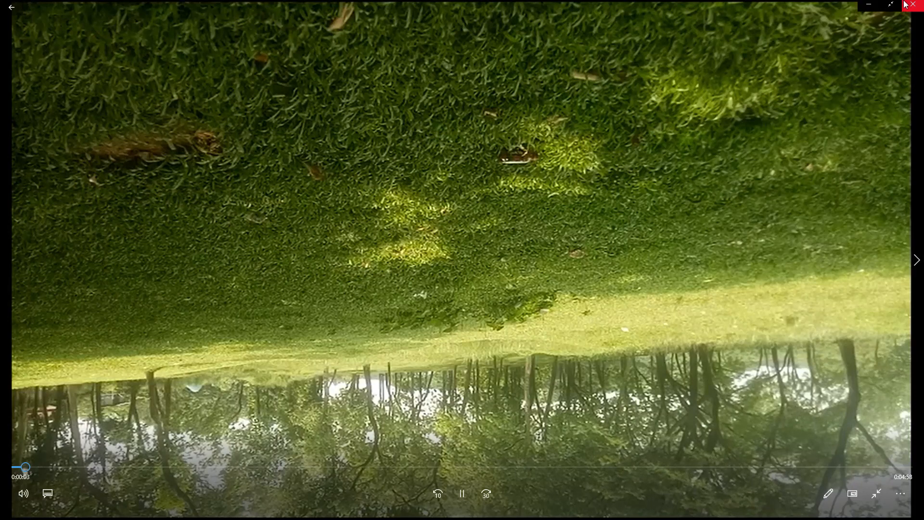
- Watch the converted video in a smaller, repositioned player window, and switch back to HandBrake
left_click(886, 8)
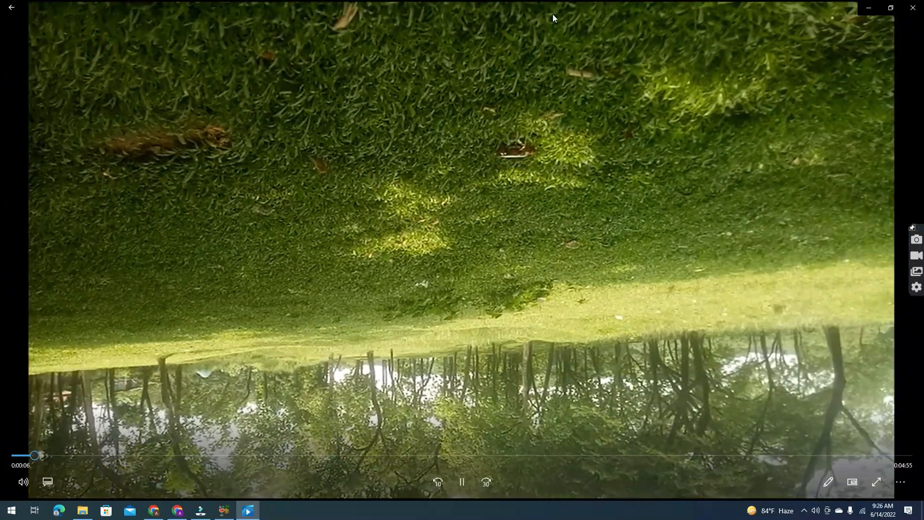
double_click(552, 18)
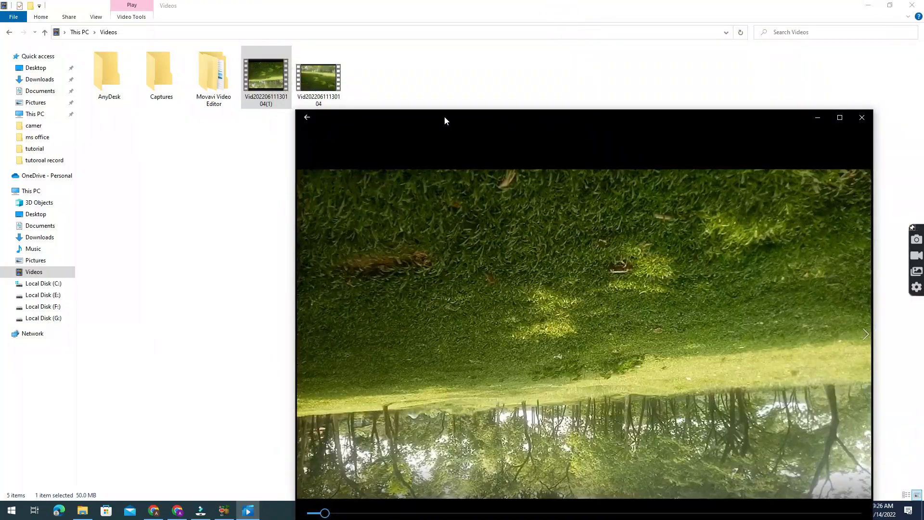
left_click(452, 136)
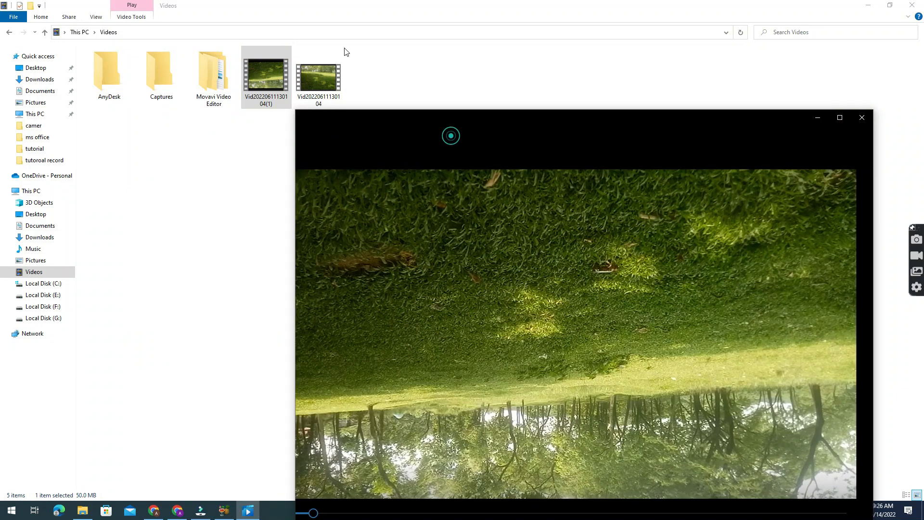
left_click_drag(503, 119, 414, 43)
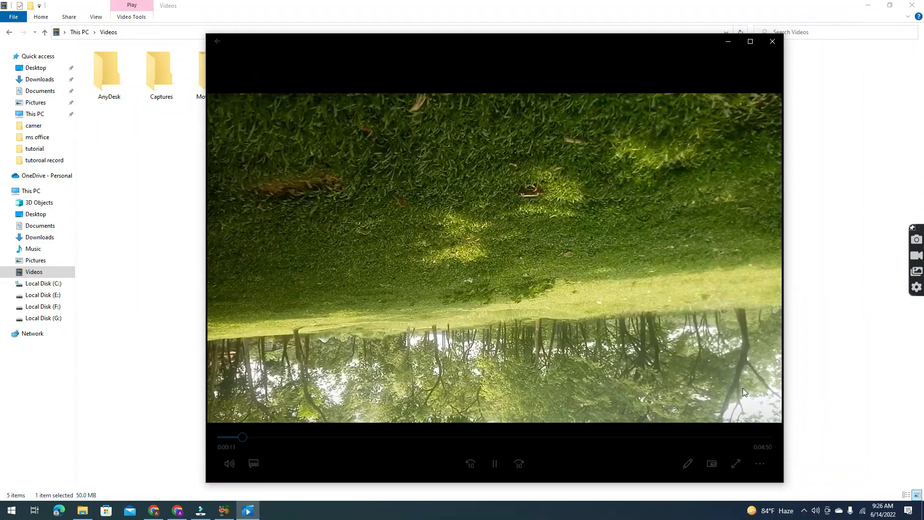
left_click_drag(781, 484, 661, 320)
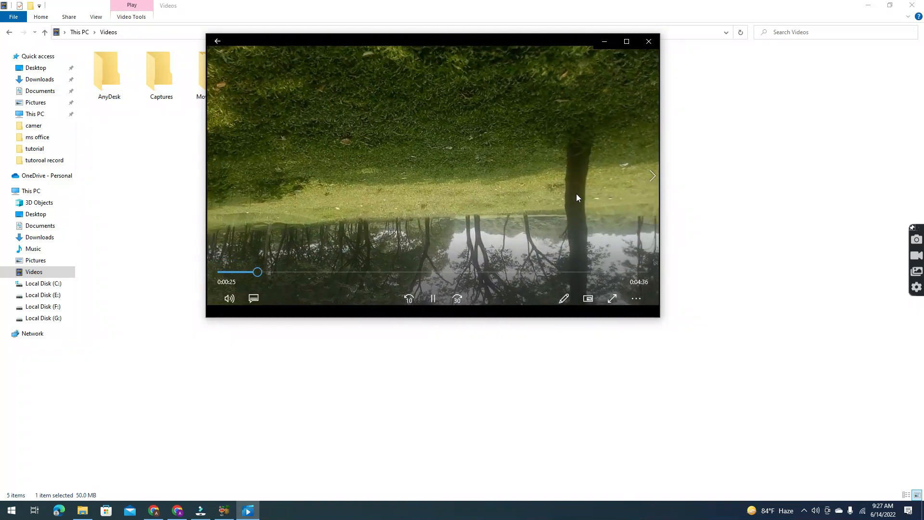
left_click(224, 510)
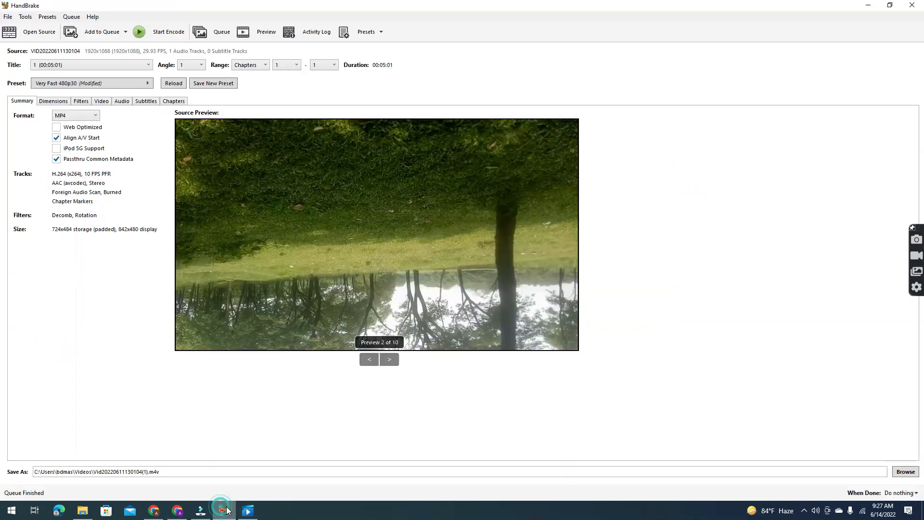